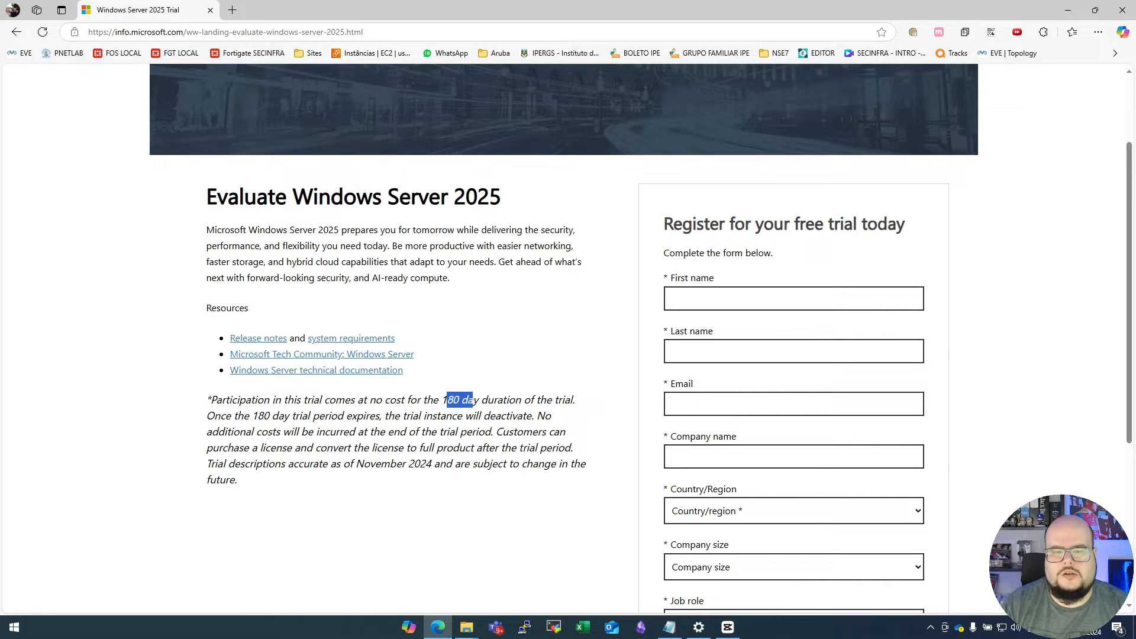
- Fill in the first name, last name and e-mail on the Windows Server 2025 trial registration form
{"action": "left_click", "coordinate": [473, 400]}
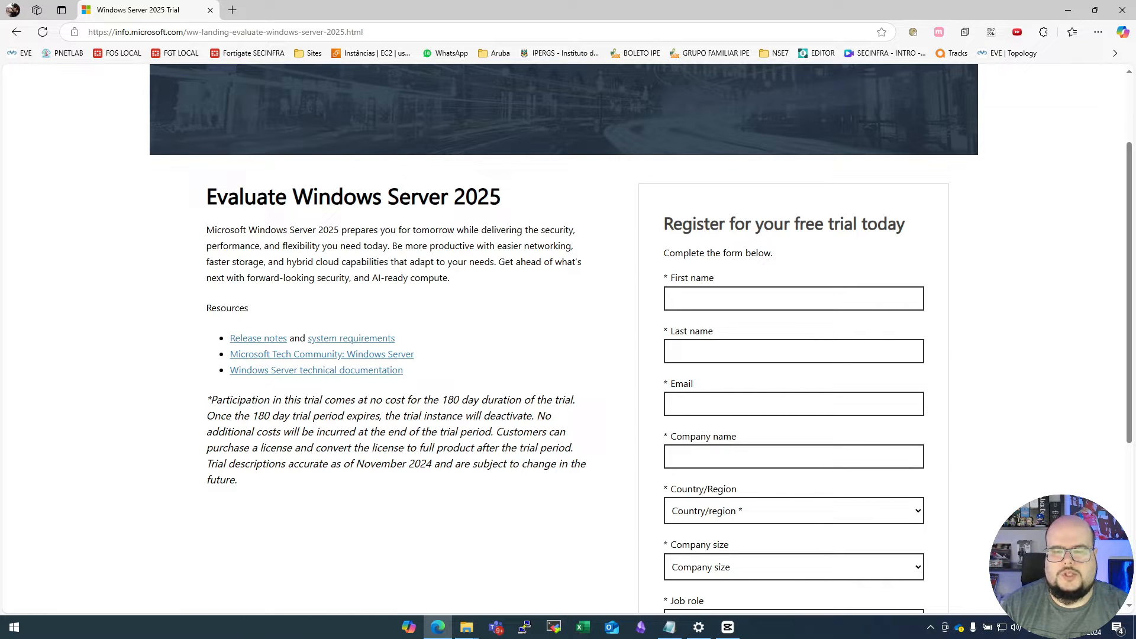
{"action": "left_click", "coordinate": [793, 299]}
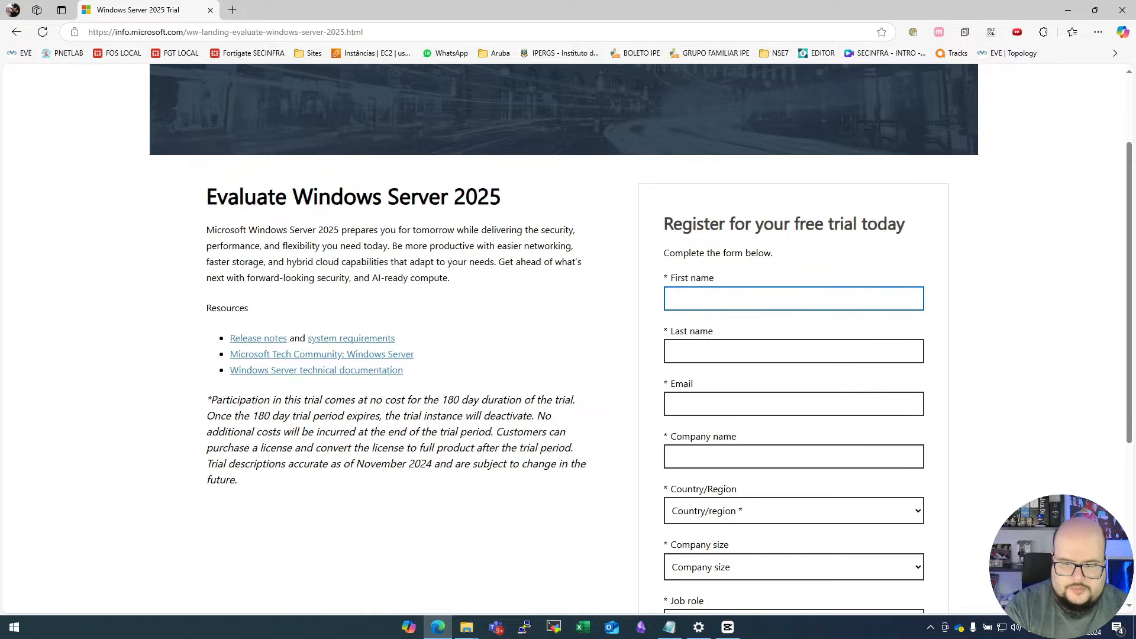
{"action": "key", "text": "Tab"}
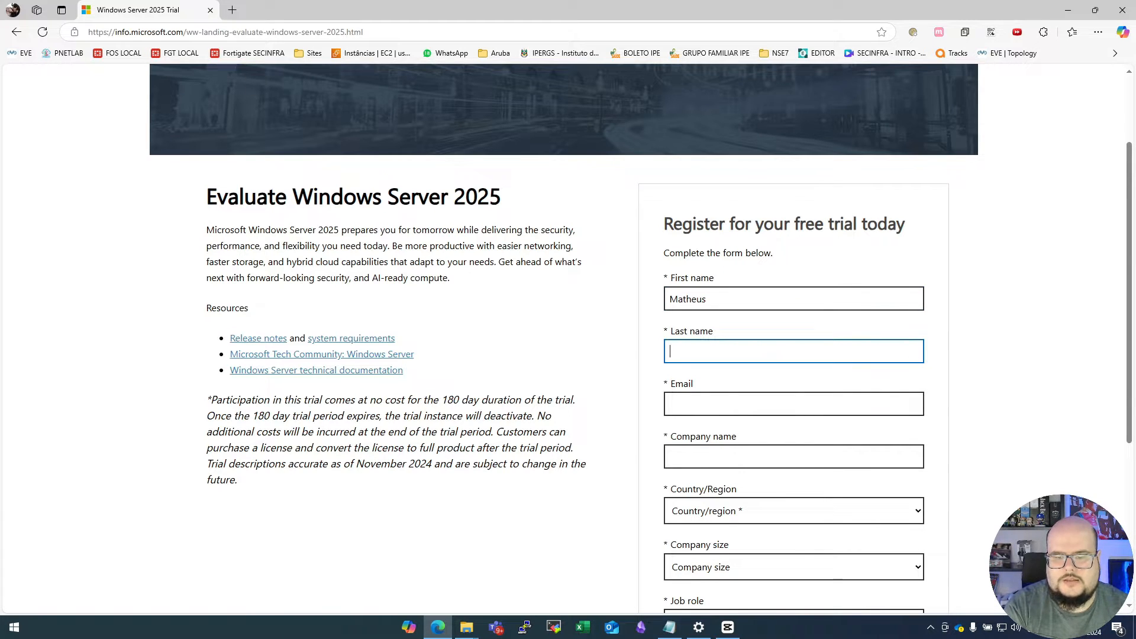
{"action": "key", "text": "Tab"}
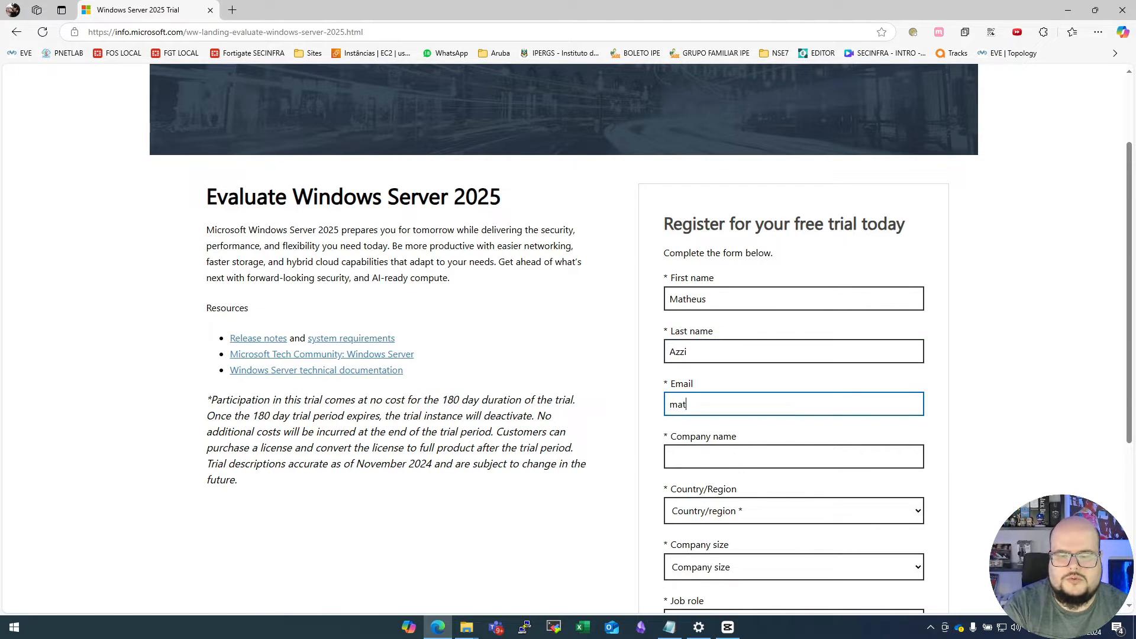
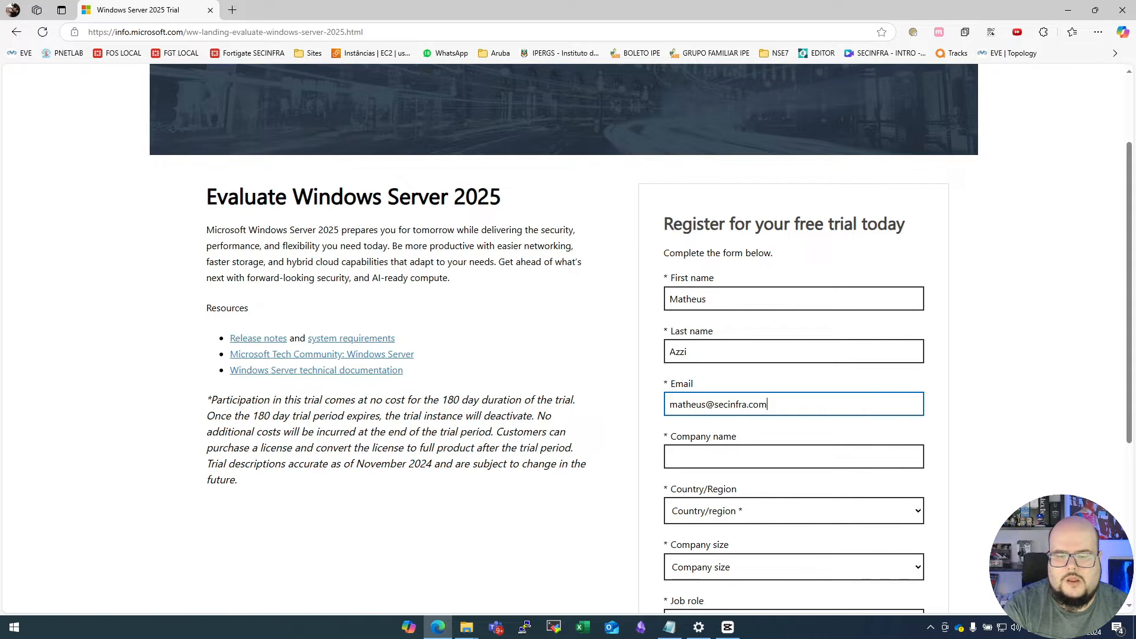
{"action": "key", "text": "Tab"}
- Enter Sec Infra as the company name and choose Brazil as the country
{"action": "type", "text": "Sec i"}
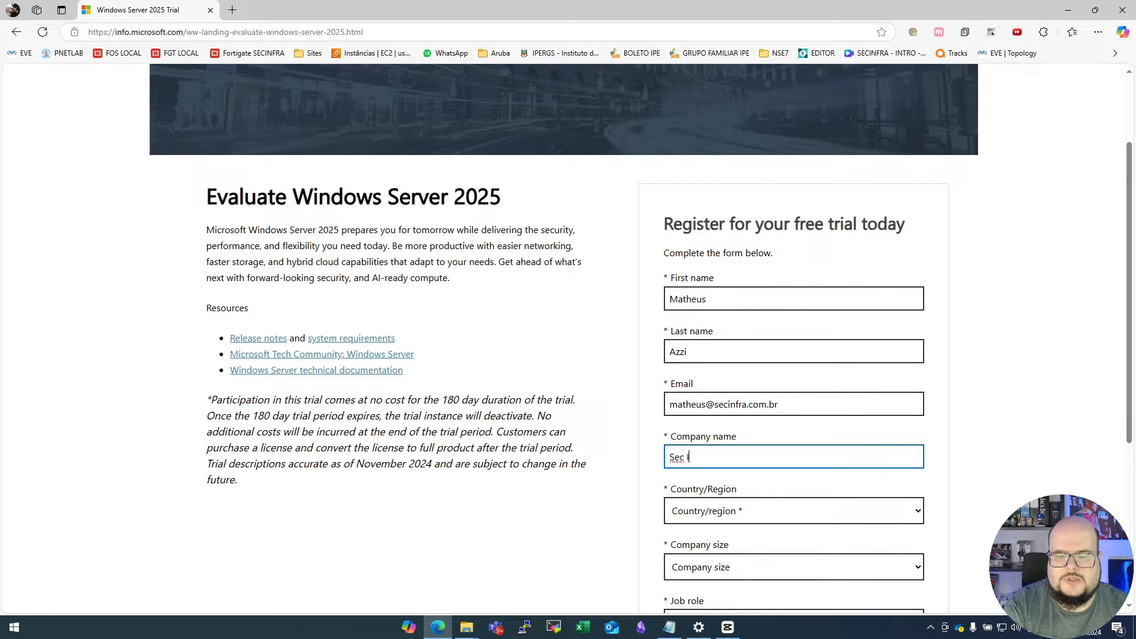
{"action": "type", "text": "nfra"}
{"action": "scroll", "coordinate": [640, 337], "scroll_direction": "down", "scroll_amount": 1}
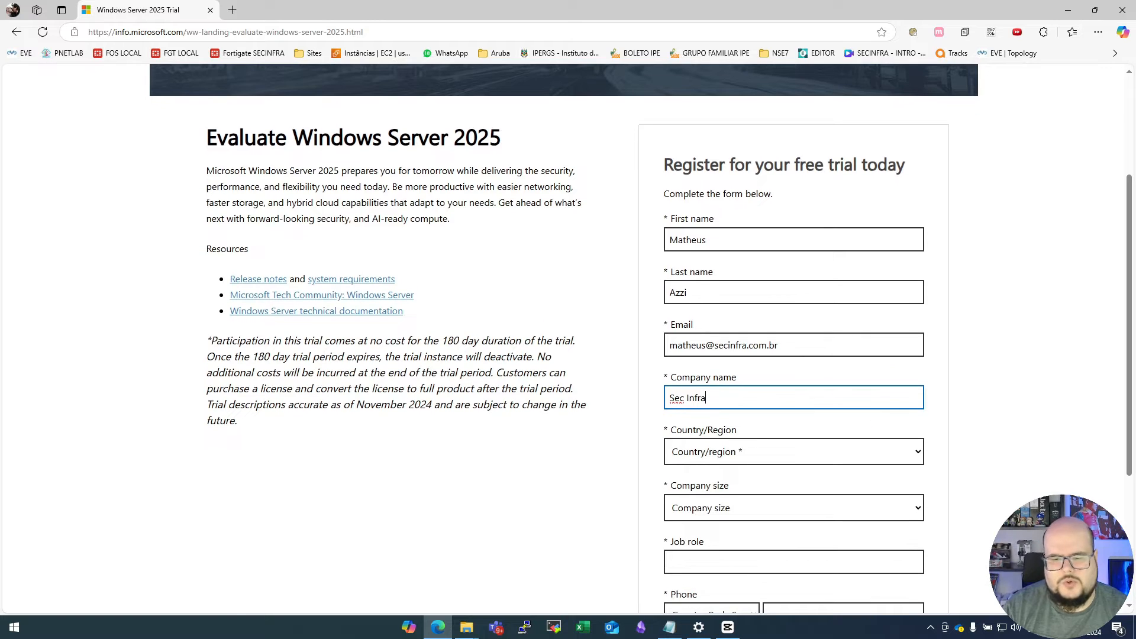
{"action": "left_click", "coordinate": [793, 451]}
{"action": "left_click", "coordinate": [789, 289]}
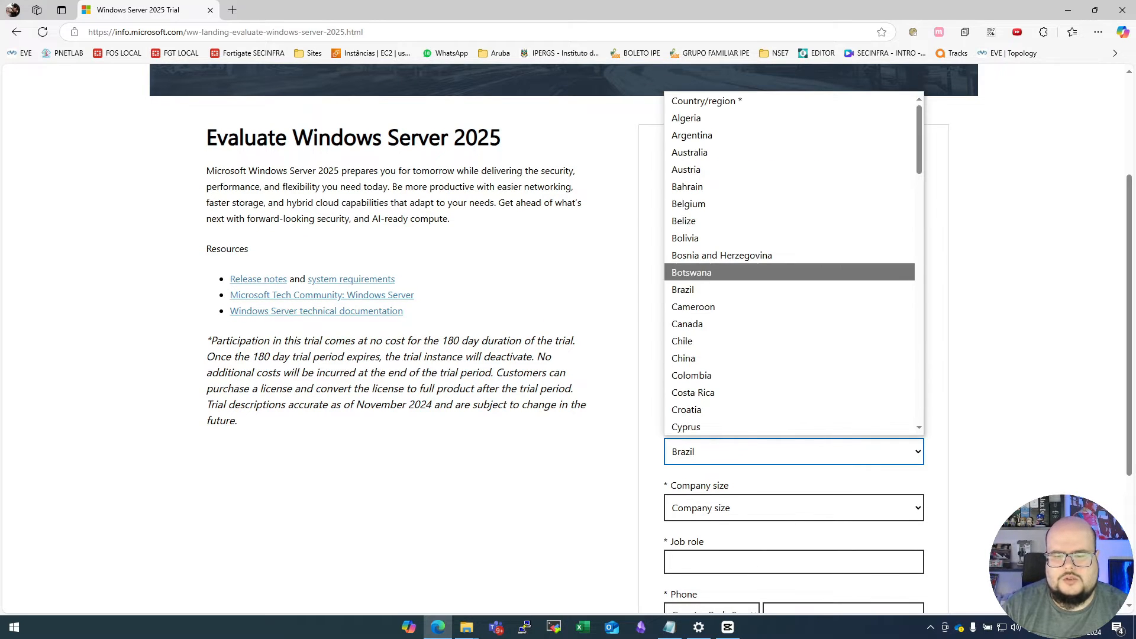
- Set the company size to 2-4 and enter Fundador as the job role
{"action": "scroll", "coordinate": [793, 415], "scroll_direction": "down", "scroll_amount": 2}
{"action": "left_click", "coordinate": [794, 389]}
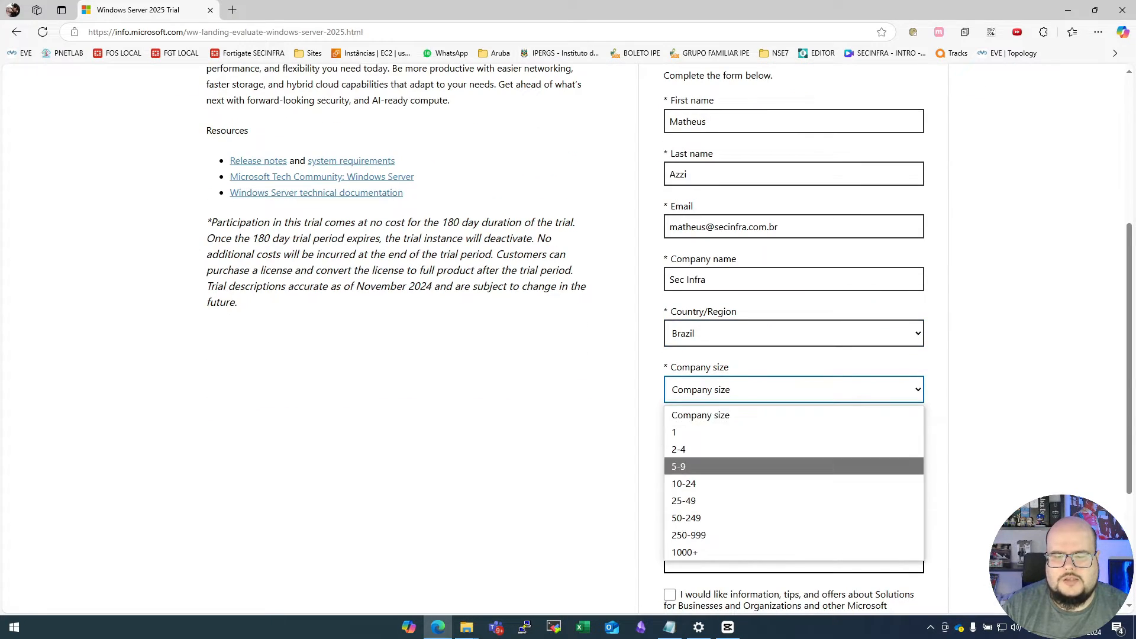
{"action": "left_click", "coordinate": [769, 449]}
{"action": "left_click", "coordinate": [794, 444]}
{"action": "scroll", "coordinate": [794, 444], "scroll_direction": "down", "scroll_amount": 2}
{"action": "type", "text": "C"}
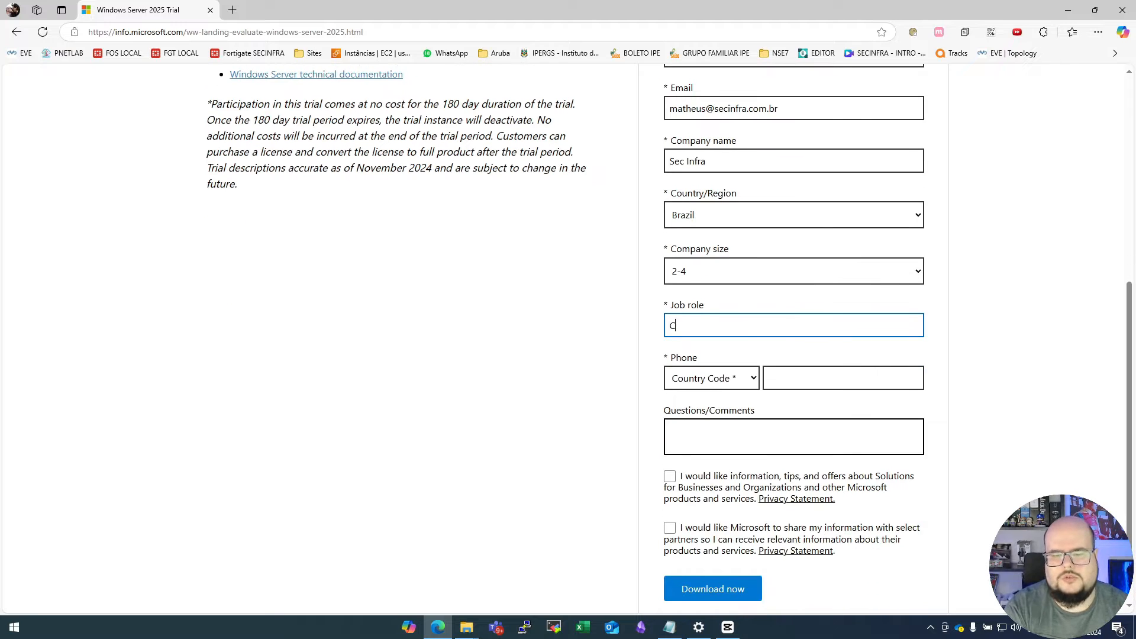
{"action": "key", "text": "BackSpace"}
{"action": "type", "text": "Fundador"}
{"action": "key", "text": "Tab"}
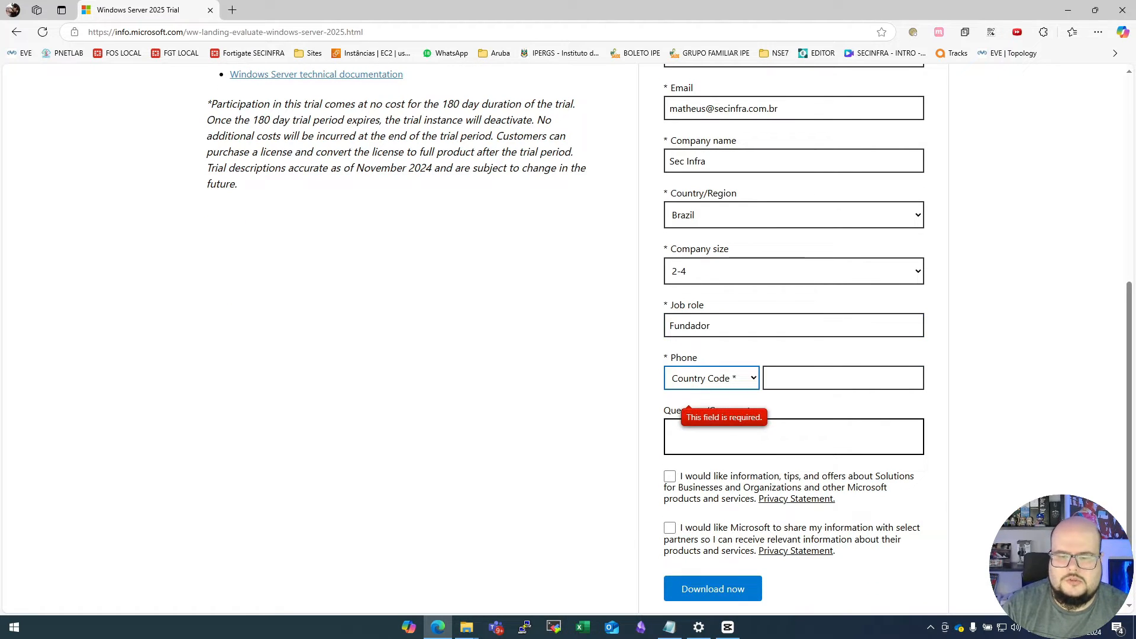
- Enter the phone number with the Brazil (+55) country code and submit the registration form
{"action": "key", "text": "alt+Down"}
{"action": "left_click", "coordinate": [709, 233]}
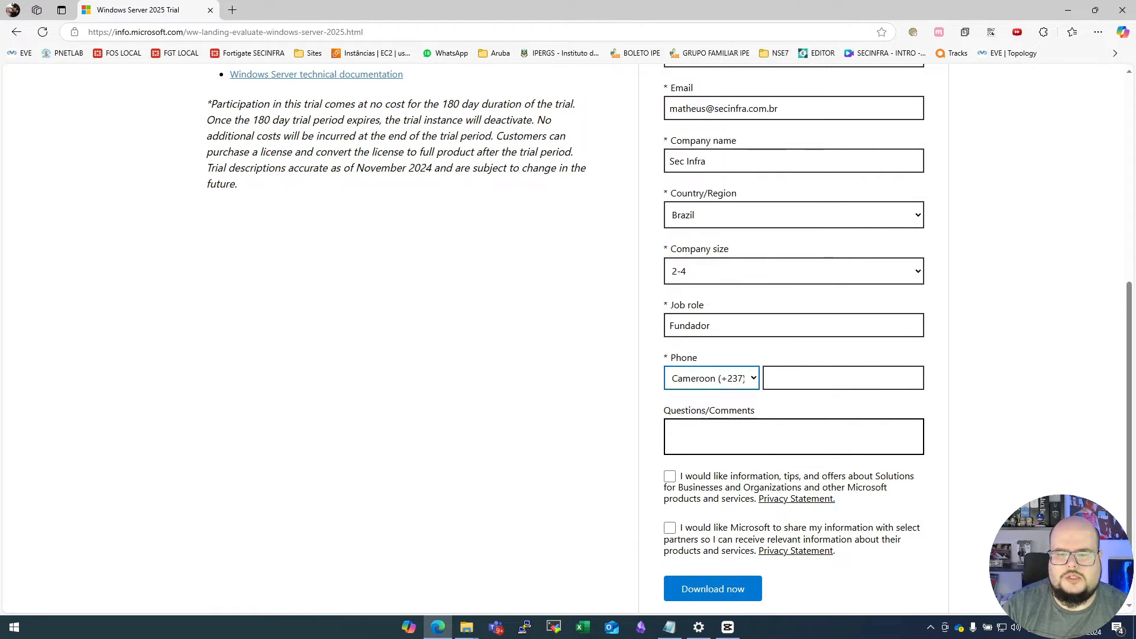
{"action": "left_click", "coordinate": [711, 378]}
{"action": "left_click", "coordinate": [708, 217]}
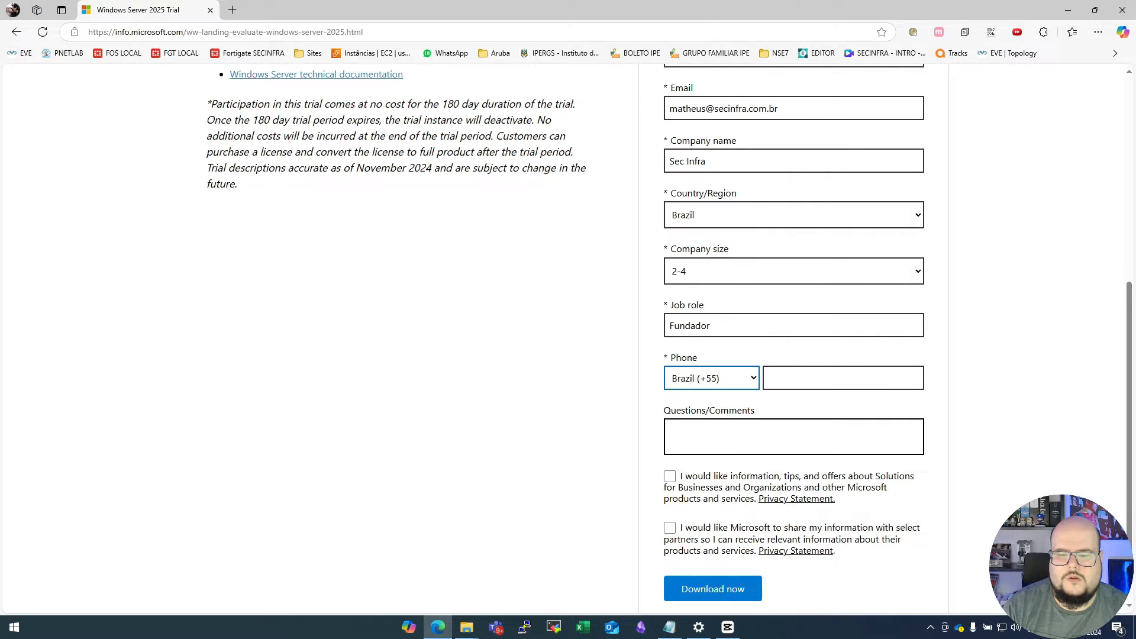
{"action": "left_click", "coordinate": [843, 378]}
{"action": "type", "text": "54999"}
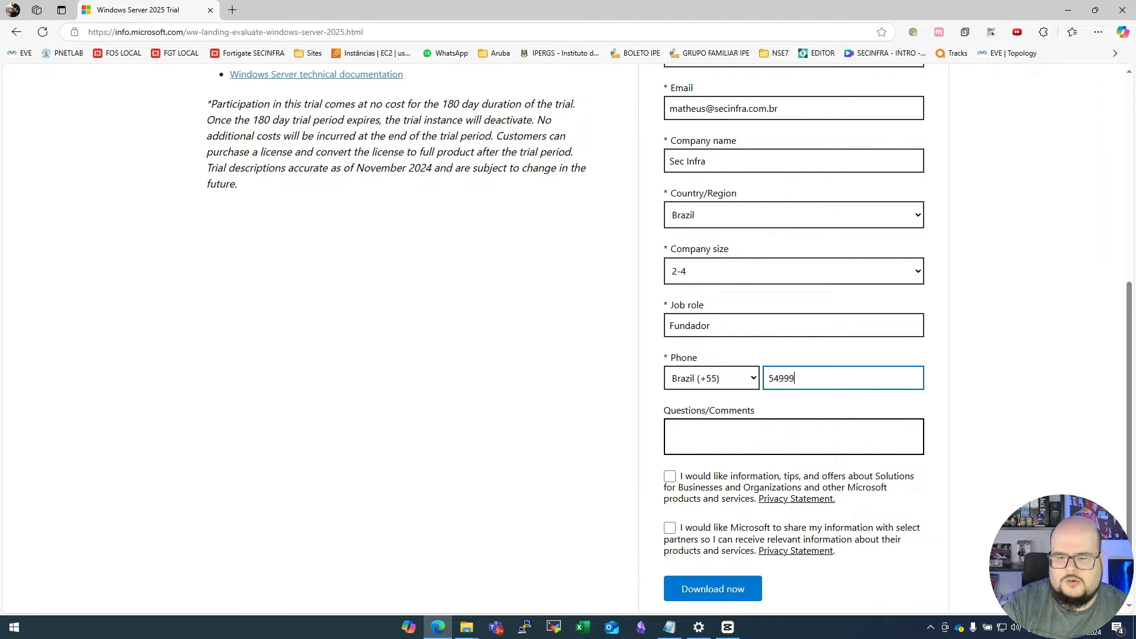
{"action": "type", "text": "999999"}
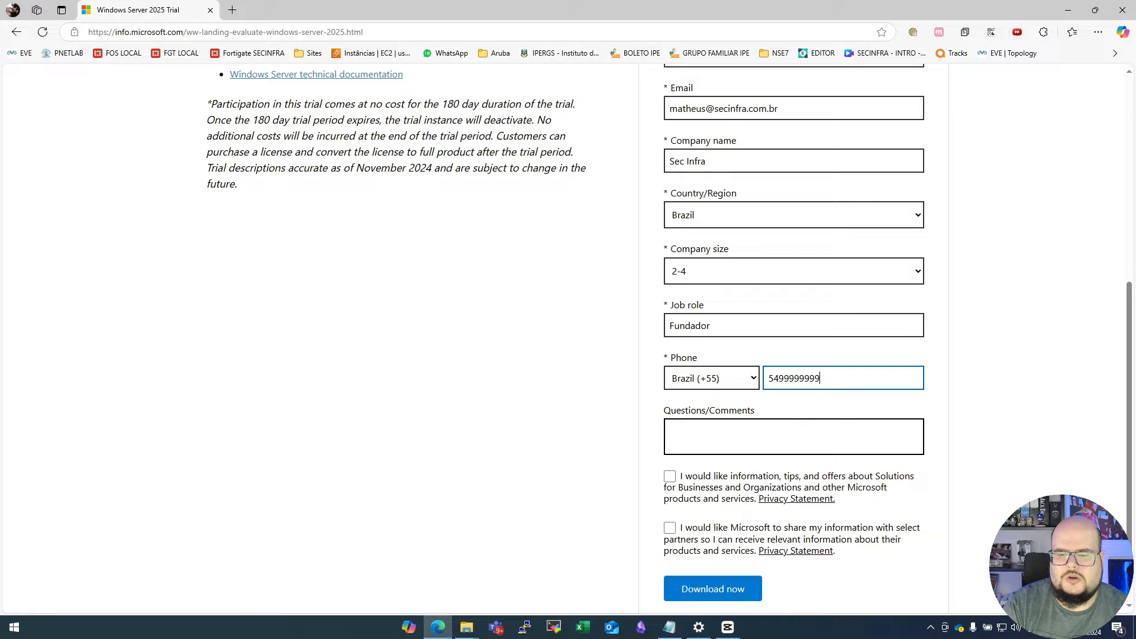
{"action": "scroll", "coordinate": [565, 337], "scroll_direction": "down", "scroll_amount": 3}
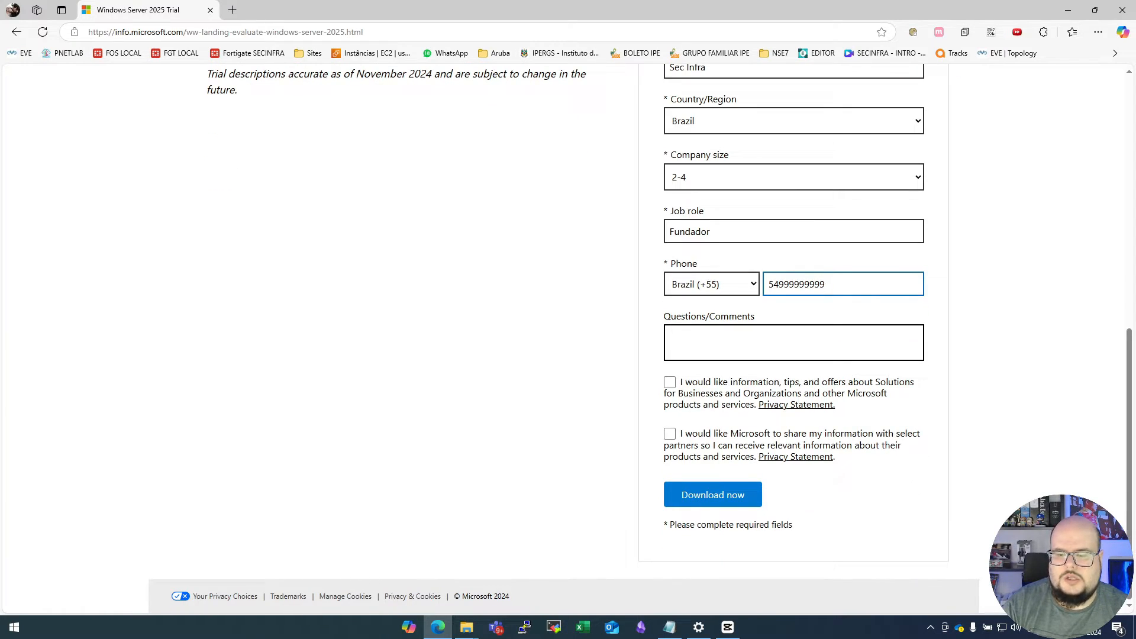
{"action": "key", "text": "Return"}
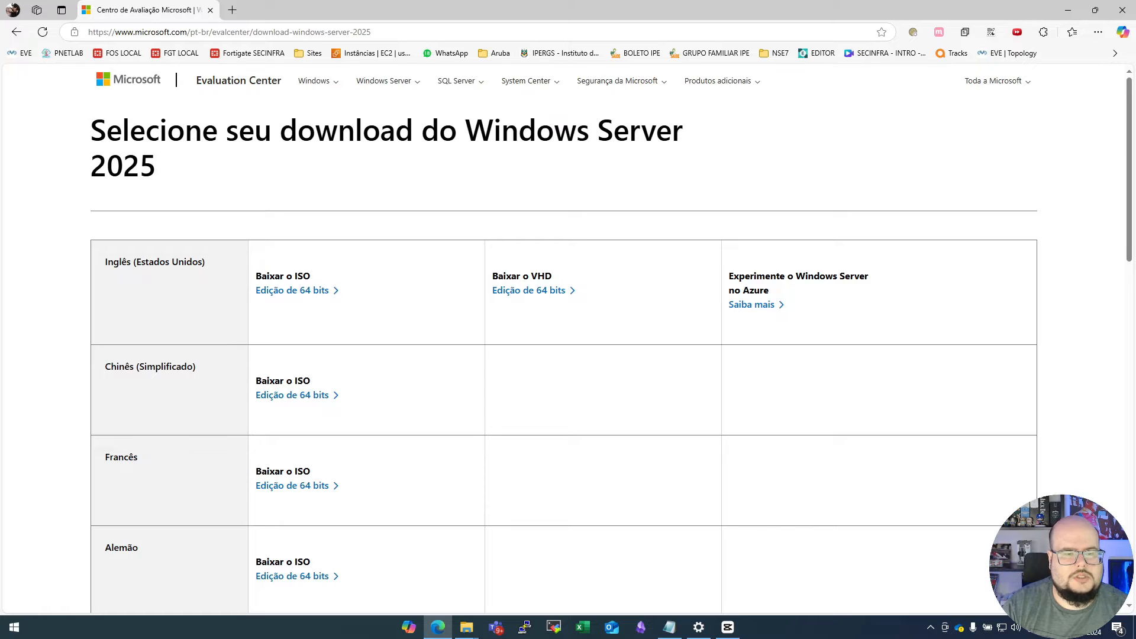
- Download the 64-bit Windows Server 2025 ISO in English (United States)
{"action": "scroll", "coordinate": [612, 341], "scroll_direction": "down", "scroll_amount": 12}
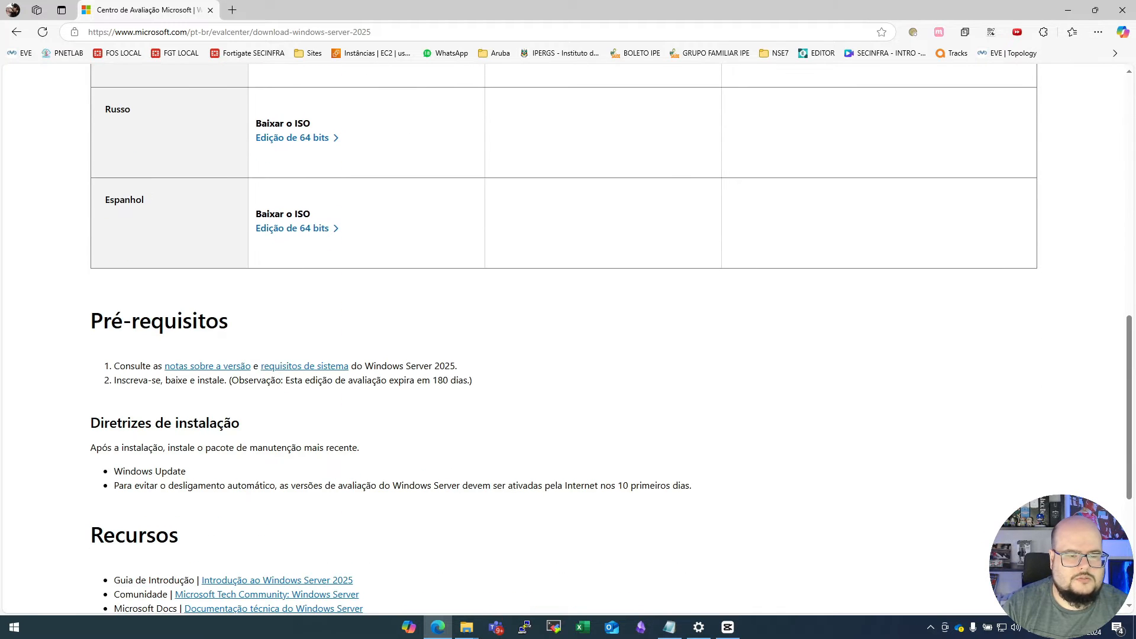
{"action": "scroll", "coordinate": [612, 340], "scroll_direction": "up", "scroll_amount": 15}
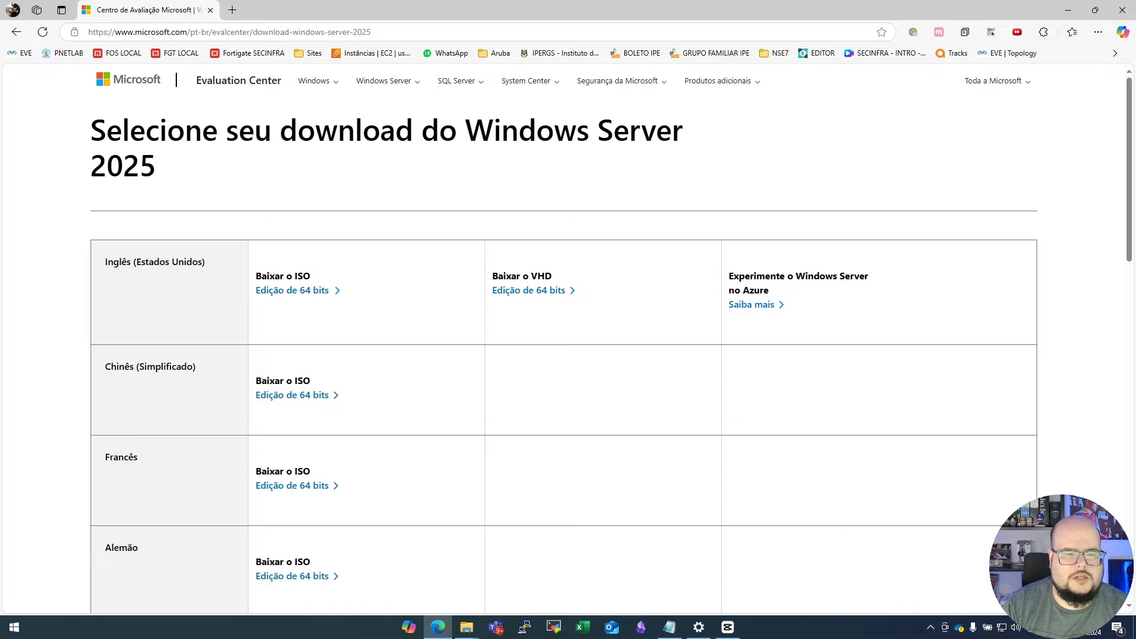
{"action": "left_click", "coordinate": [292, 290]}
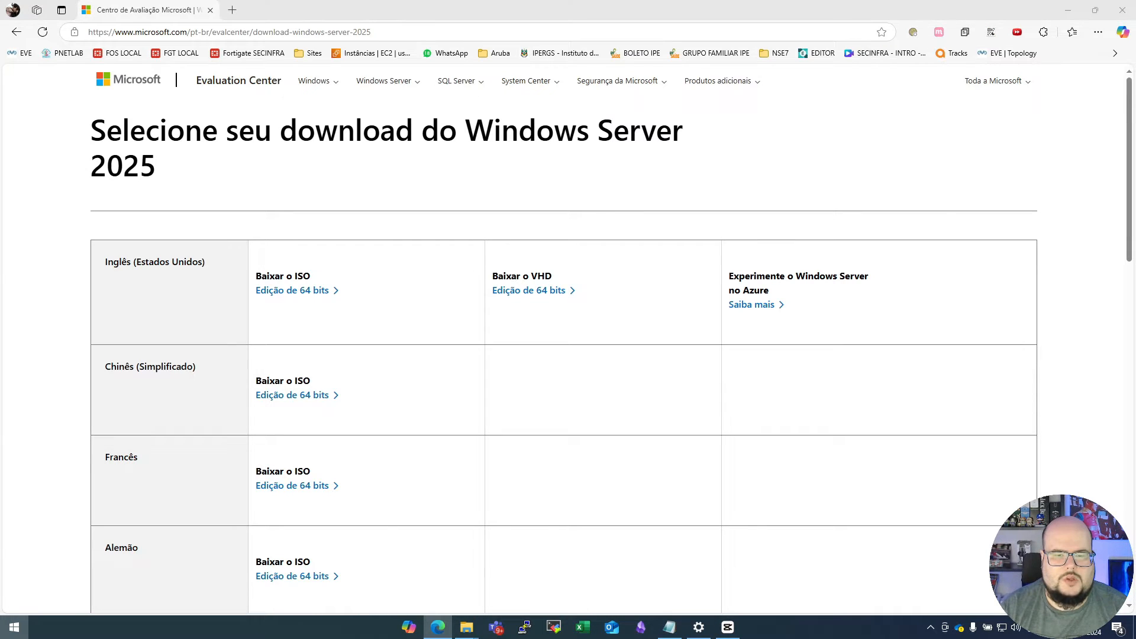
- Switch to VMware Workstation and start a new virtual machine with custom configuration and Workstation 17.5 or later hardware compatibility
{"action": "left_click", "coordinate": [14, 626]}
{"action": "left_click", "coordinate": [222, 565]}
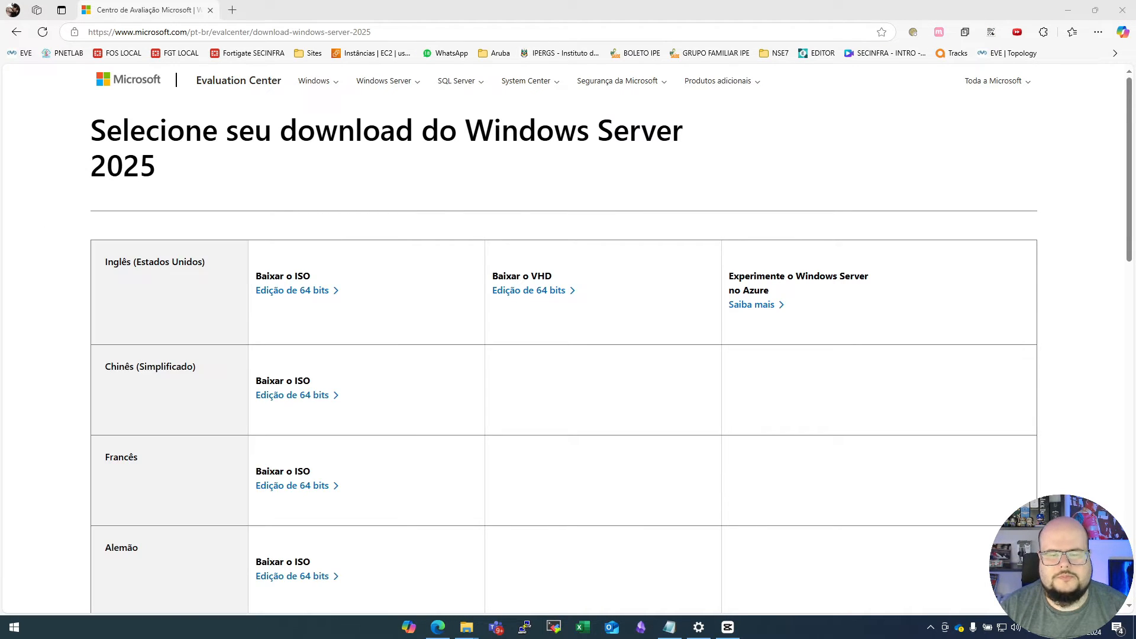
{"action": "left_click", "coordinate": [148, 185]}
{"action": "left_click", "coordinate": [105, 116]}
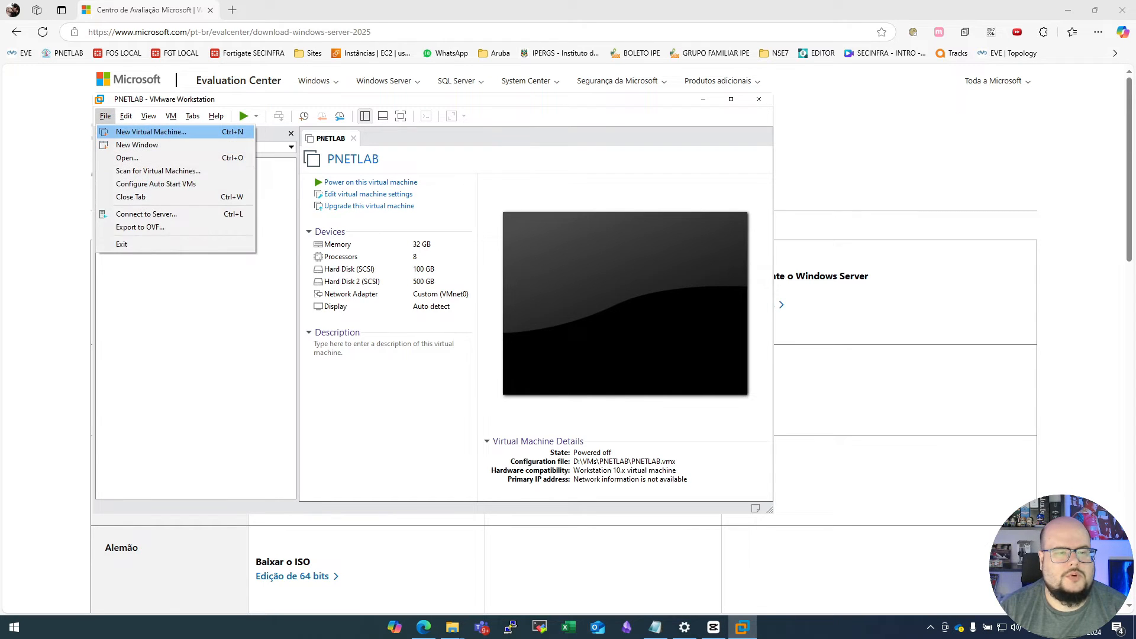
{"action": "left_click", "coordinate": [151, 132]}
{"action": "left_click", "coordinate": [423, 317]}
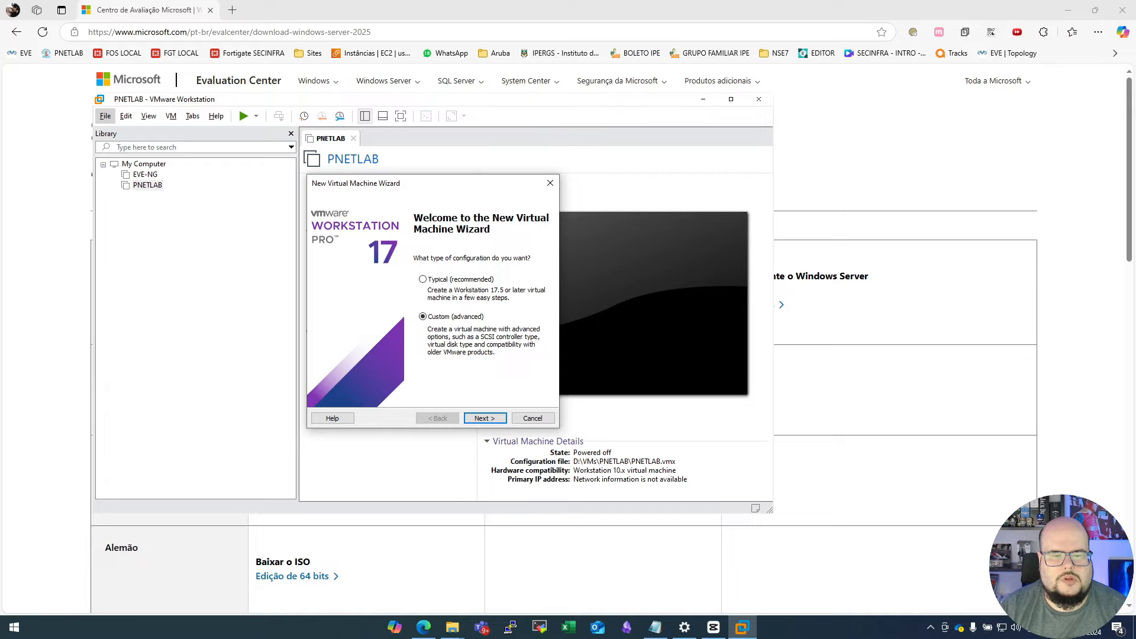
{"action": "left_click", "coordinate": [484, 418]}
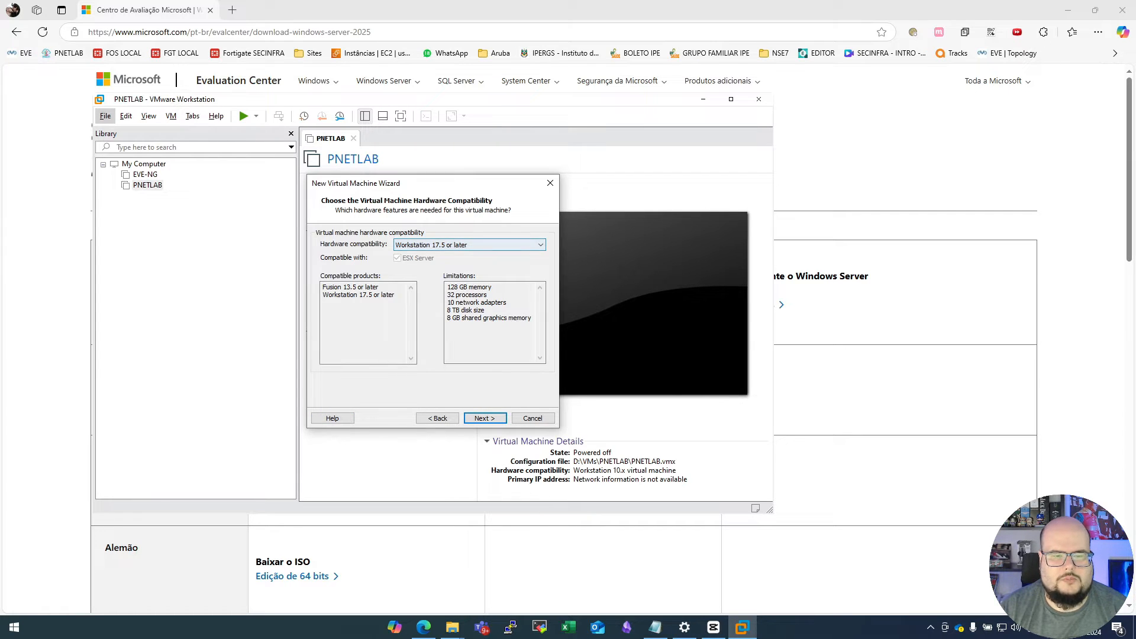
{"action": "left_click", "coordinate": [484, 418]}
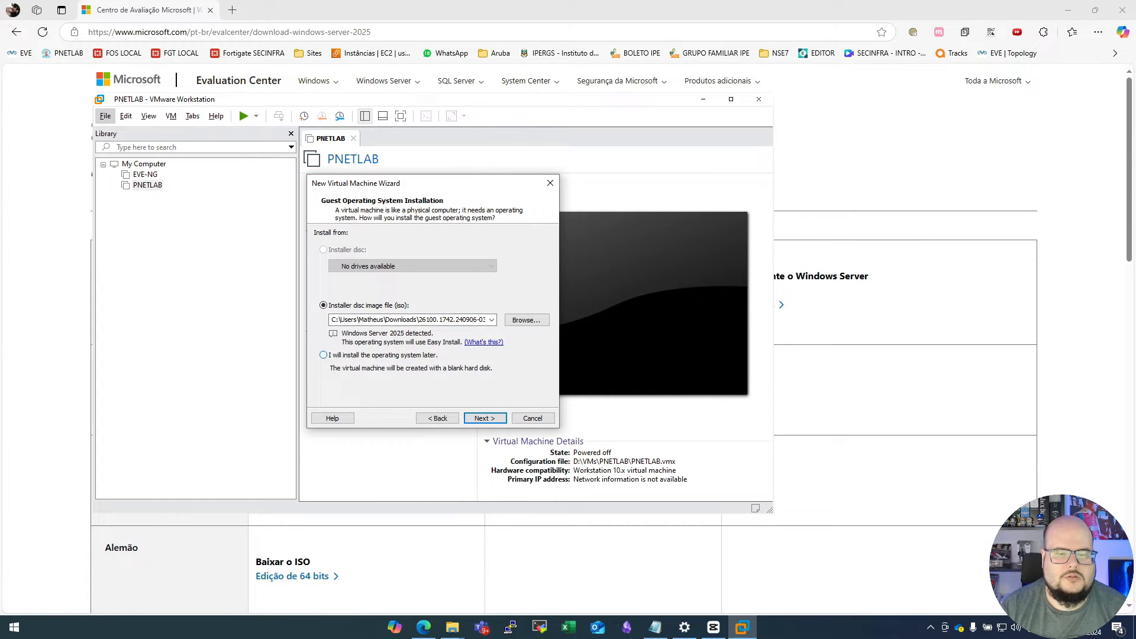
- Choose to install the operating system later and set the guest system to Microsoft Windows, version Windows Server 2025
{"action": "left_click", "coordinate": [323, 355]}
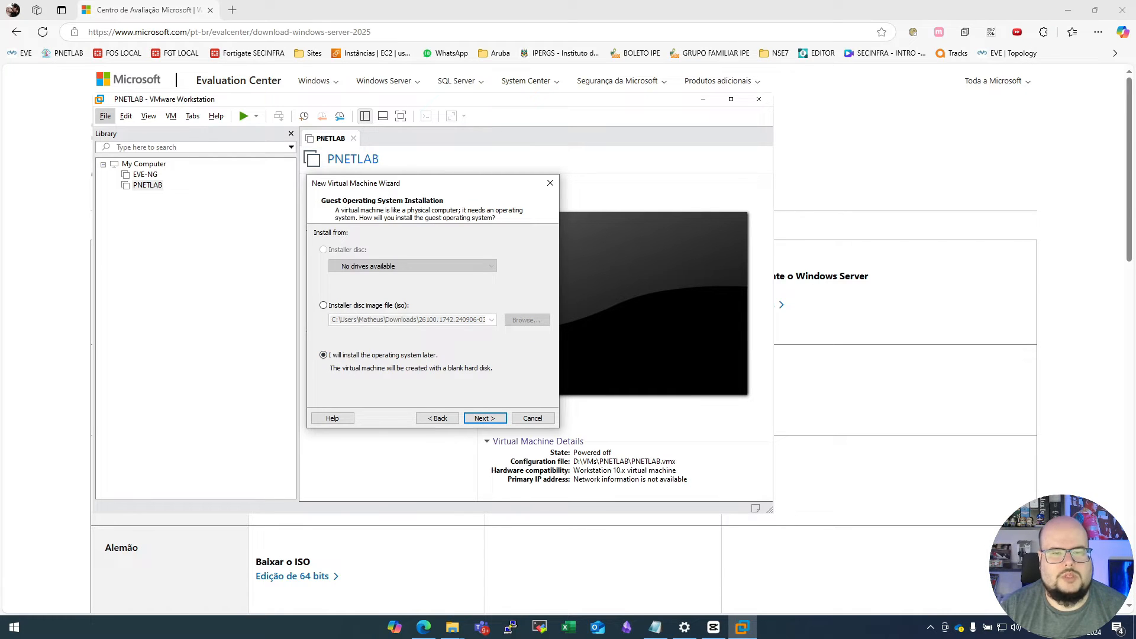
{"action": "left_click", "coordinate": [485, 419]}
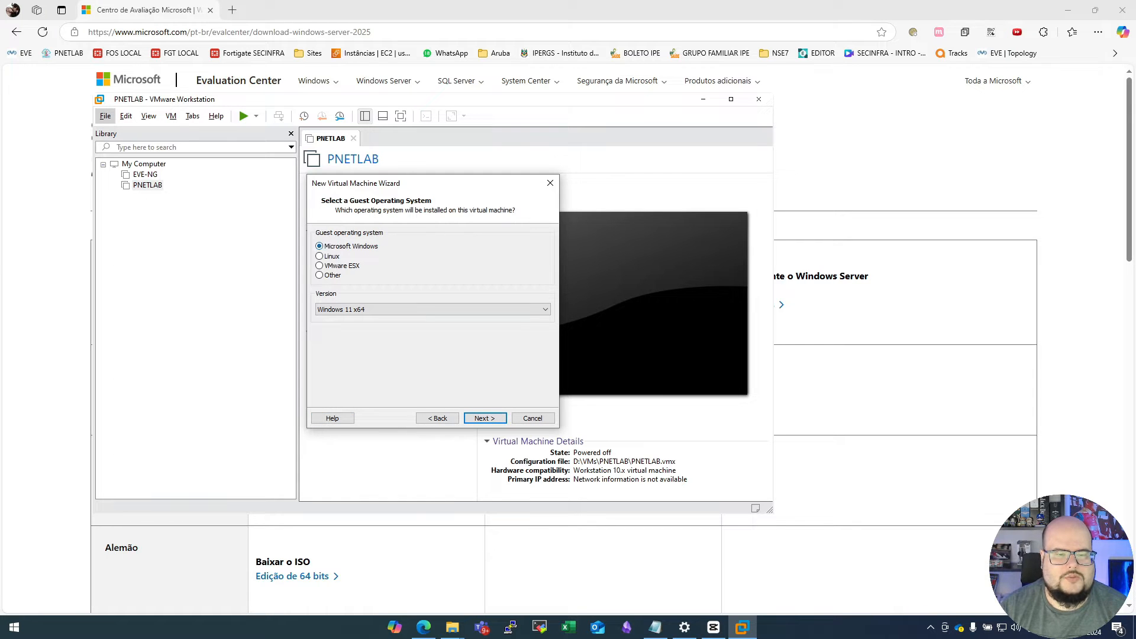
{"action": "left_click", "coordinate": [433, 309]}
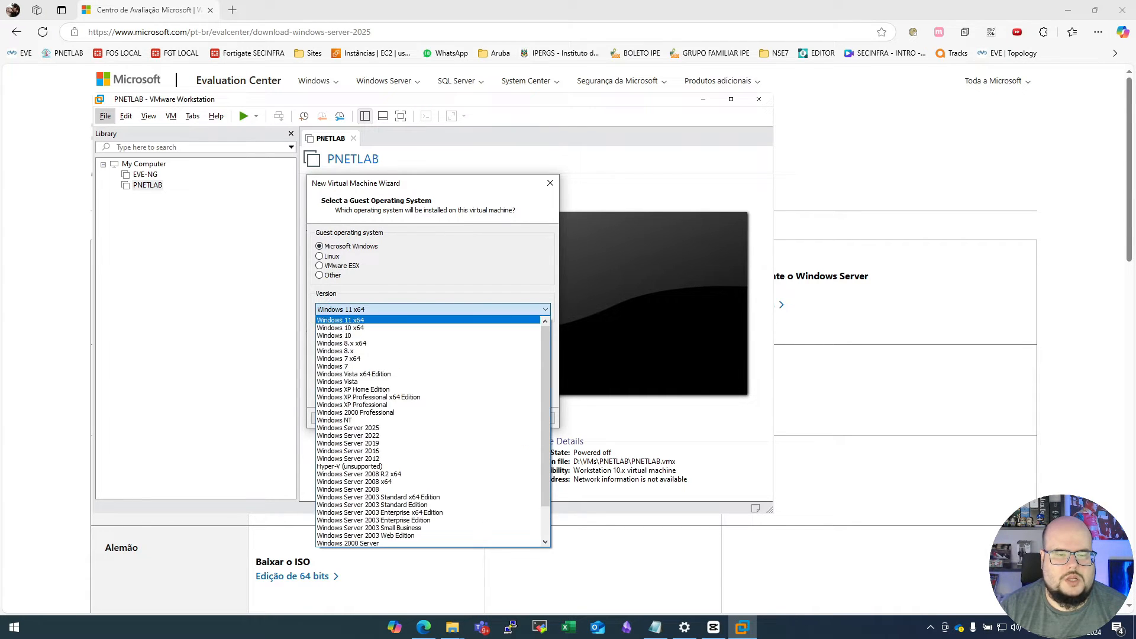
{"action": "scroll", "coordinate": [408, 452], "scroll_direction": "down", "scroll_amount": 1}
{"action": "scroll", "coordinate": [409, 451], "scroll_direction": "down", "scroll_amount": 1}
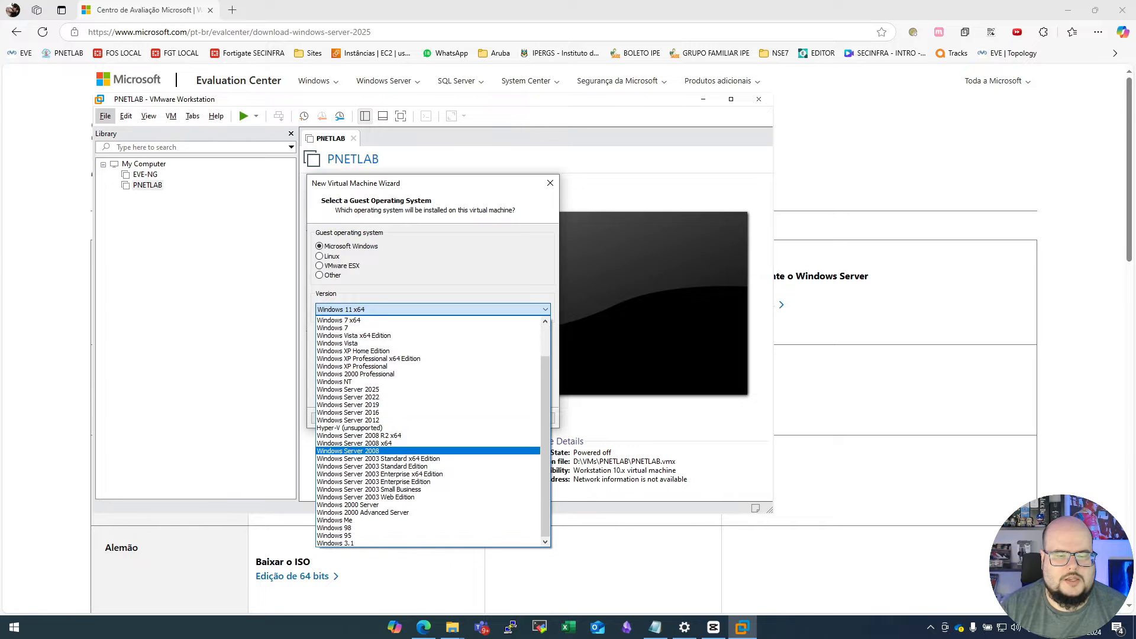
{"action": "left_click", "coordinate": [348, 390]}
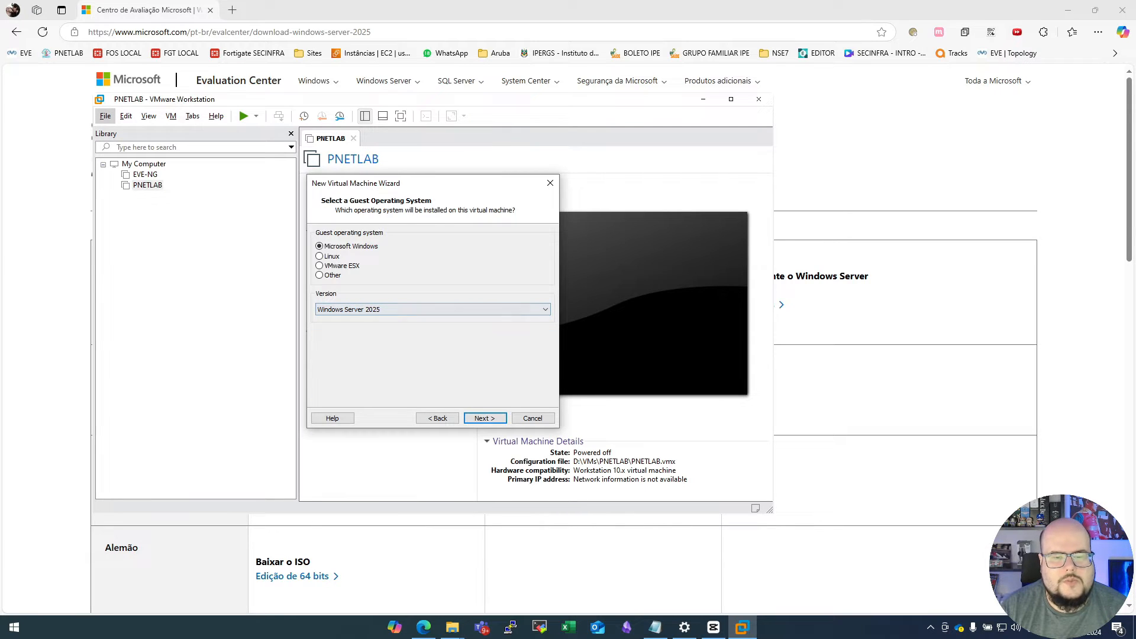
{"action": "left_click", "coordinate": [485, 418]}
- Name the virtual machine WinServer2025
{"action": "left_click", "coordinate": [408, 250]}
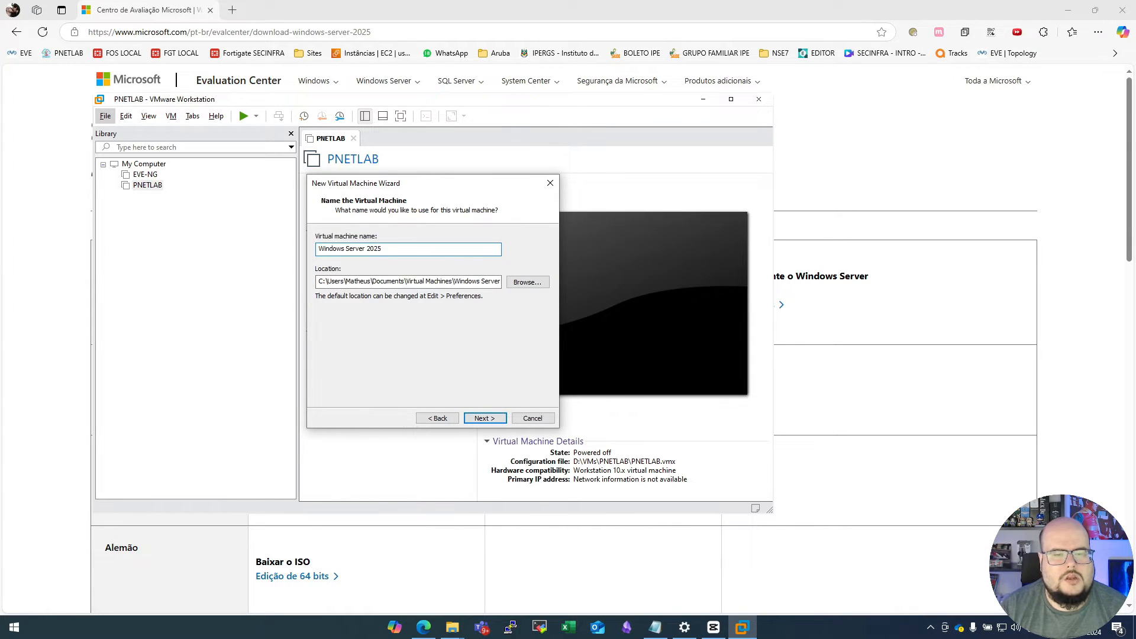
{"action": "key", "text": "ctrl+a"}
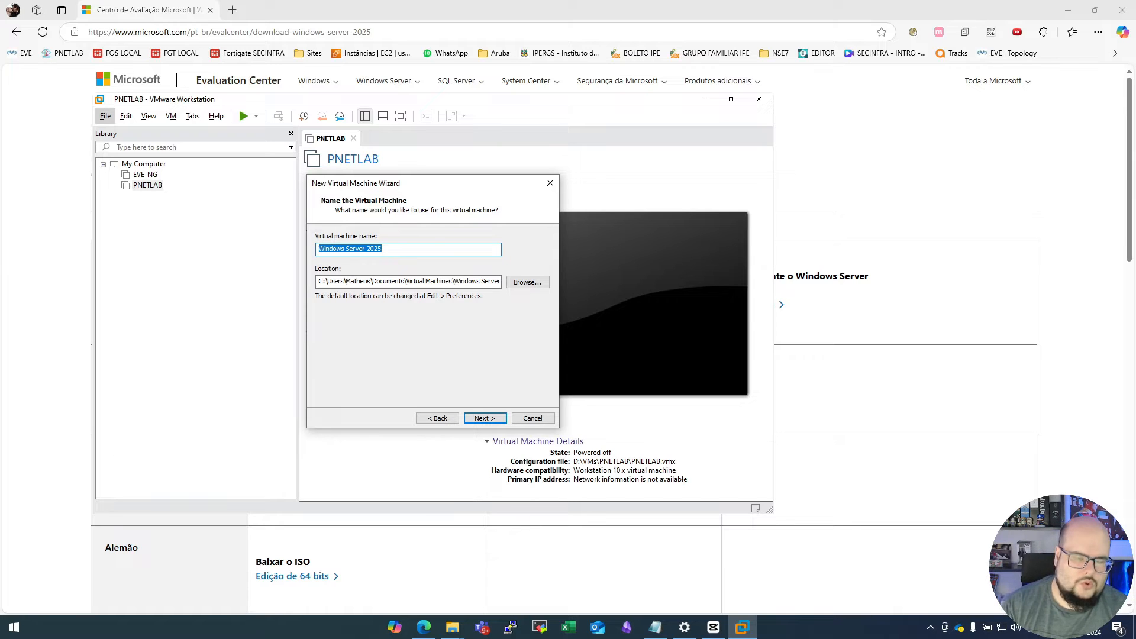
{"action": "type", "text": "Win"}
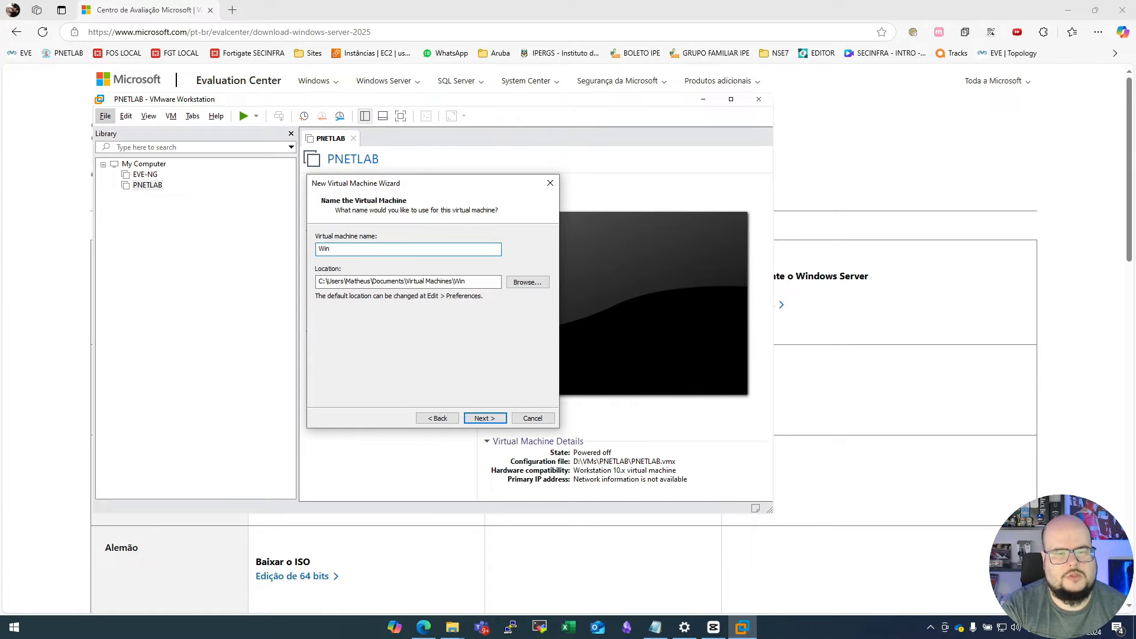
{"action": "type", "text": "Server2025"}
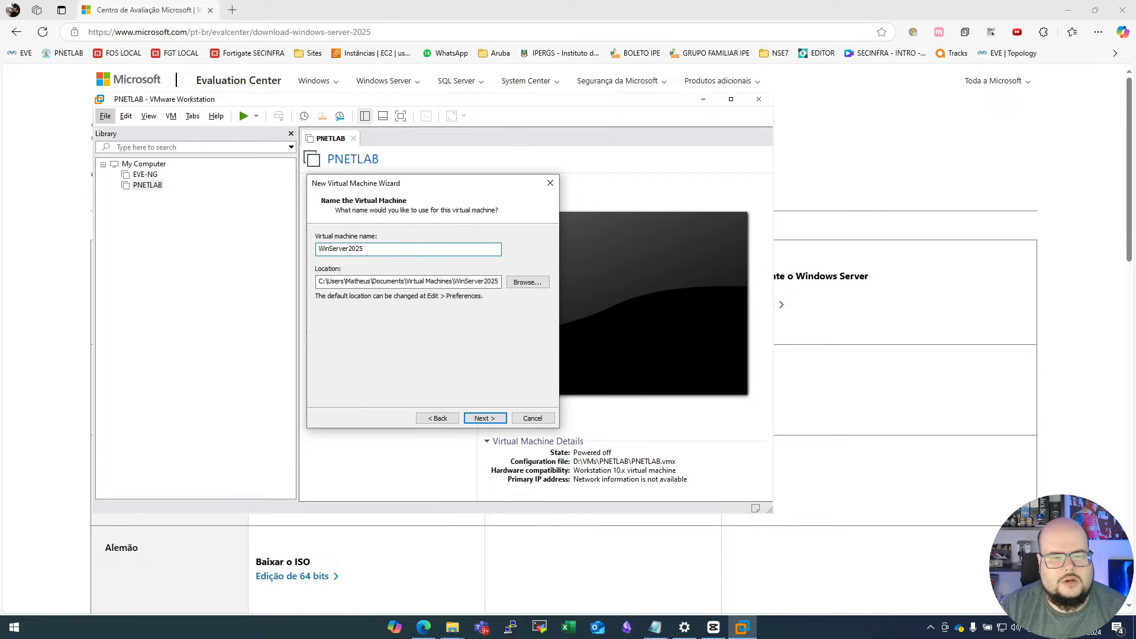
- Create a folder named Server2025 inside D:\VMs and use it as the virtual machine's location
{"action": "left_click", "coordinate": [527, 282]}
{"action": "scroll", "coordinate": [545, 342], "scroll_direction": "down", "scroll_amount": 6}
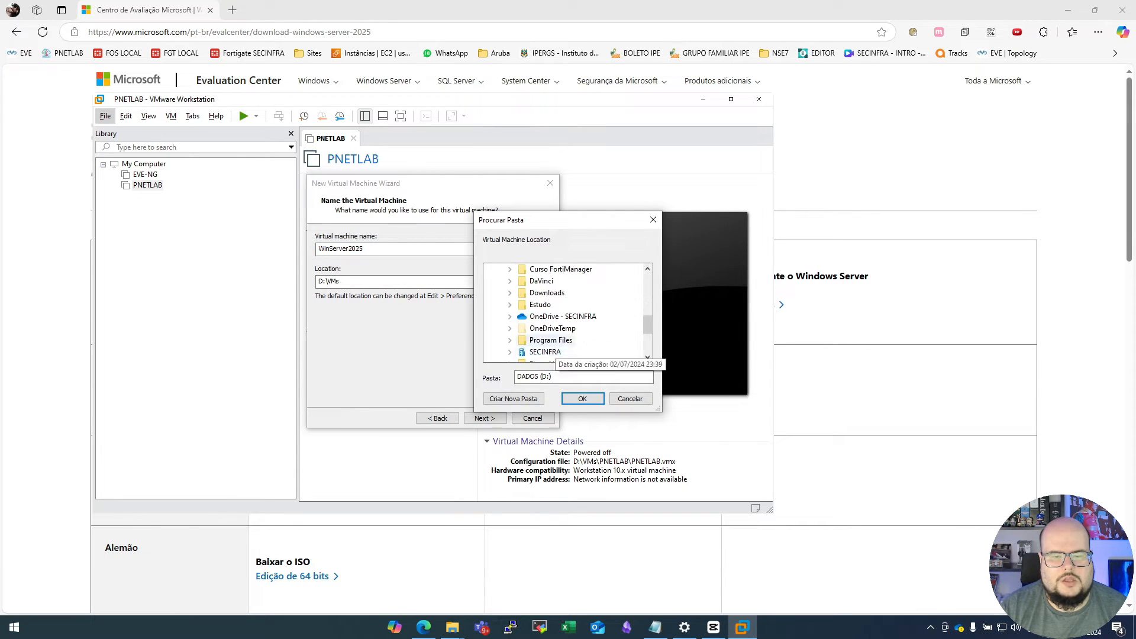
{"action": "double_click", "coordinate": [536, 328]}
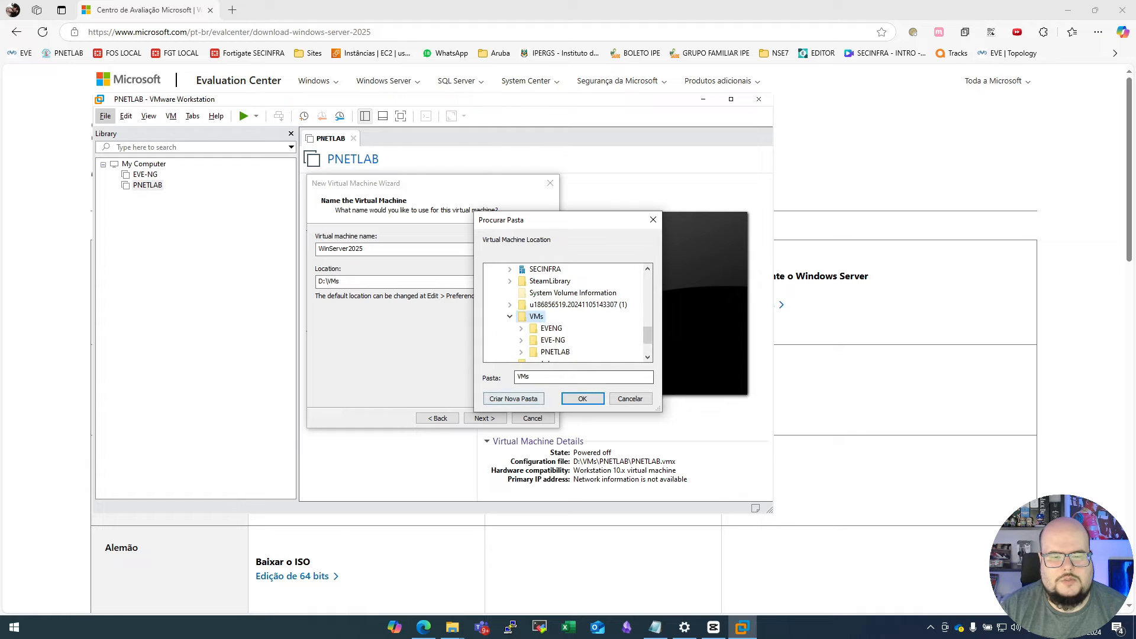
{"action": "left_click", "coordinate": [513, 398]}
{"action": "type", "text": "Se"}
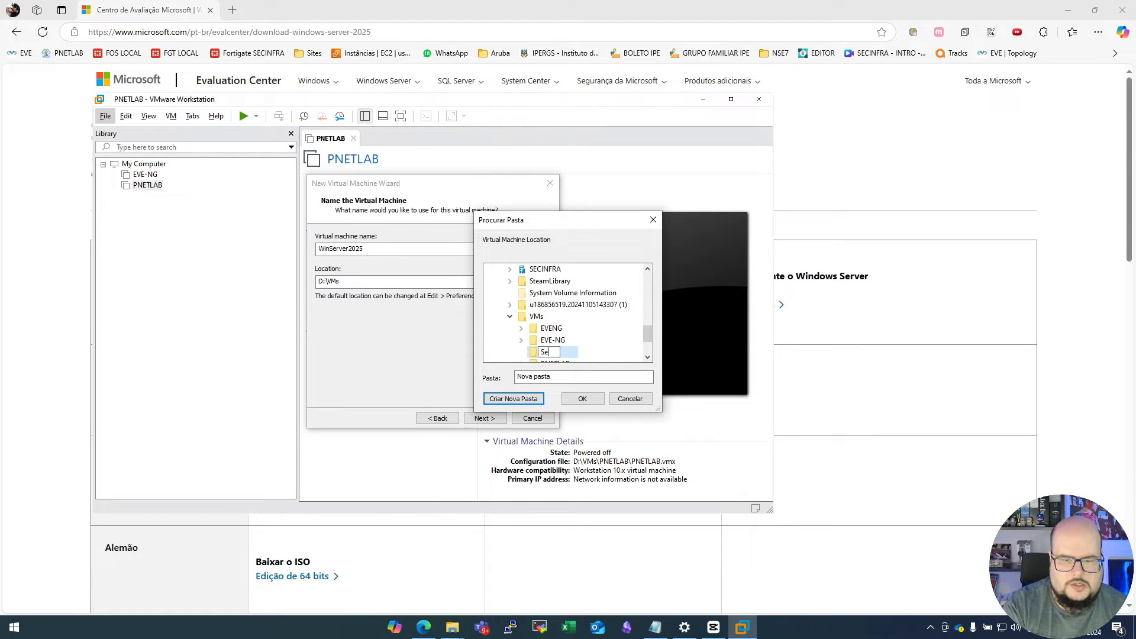
{"action": "type", "text": "rver2025"}
{"action": "key", "text": "Return"}
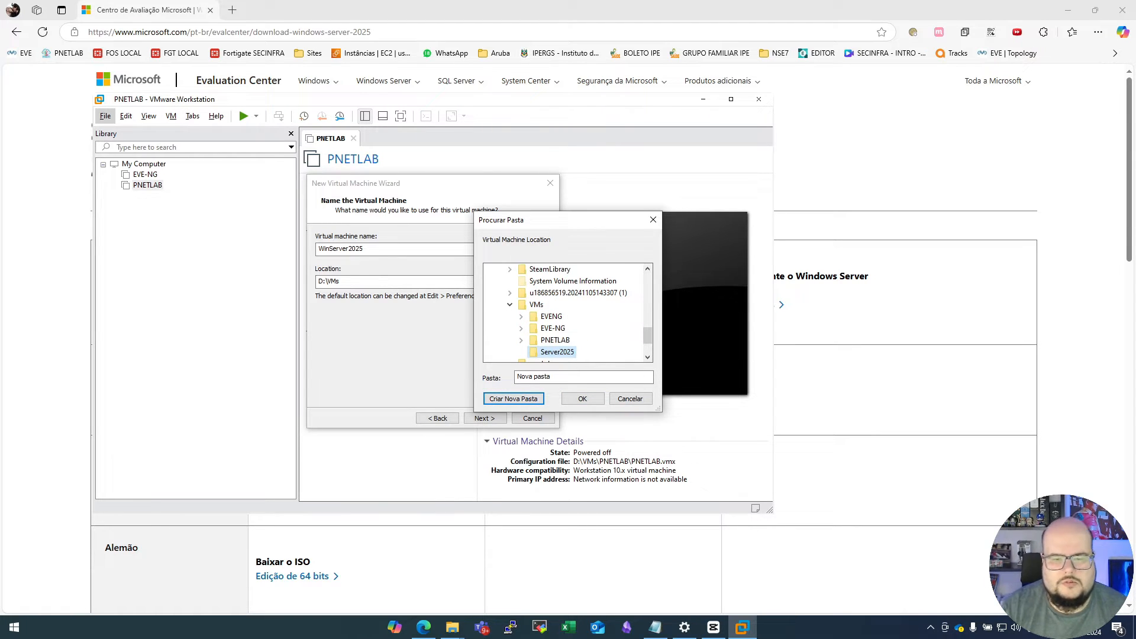
{"action": "left_click", "coordinate": [583, 399]}
{"action": "left_click", "coordinate": [485, 418]}
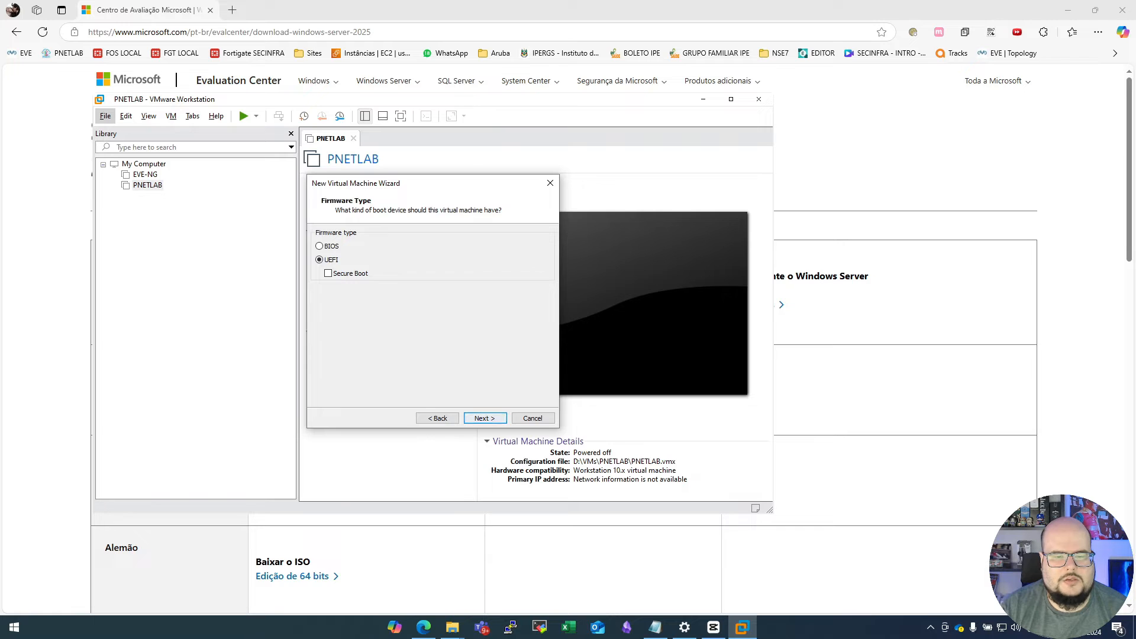
- Accept UEFI firmware without Secure Boot and assign 4 processors with 1 core each
{"action": "key", "text": "Return"}
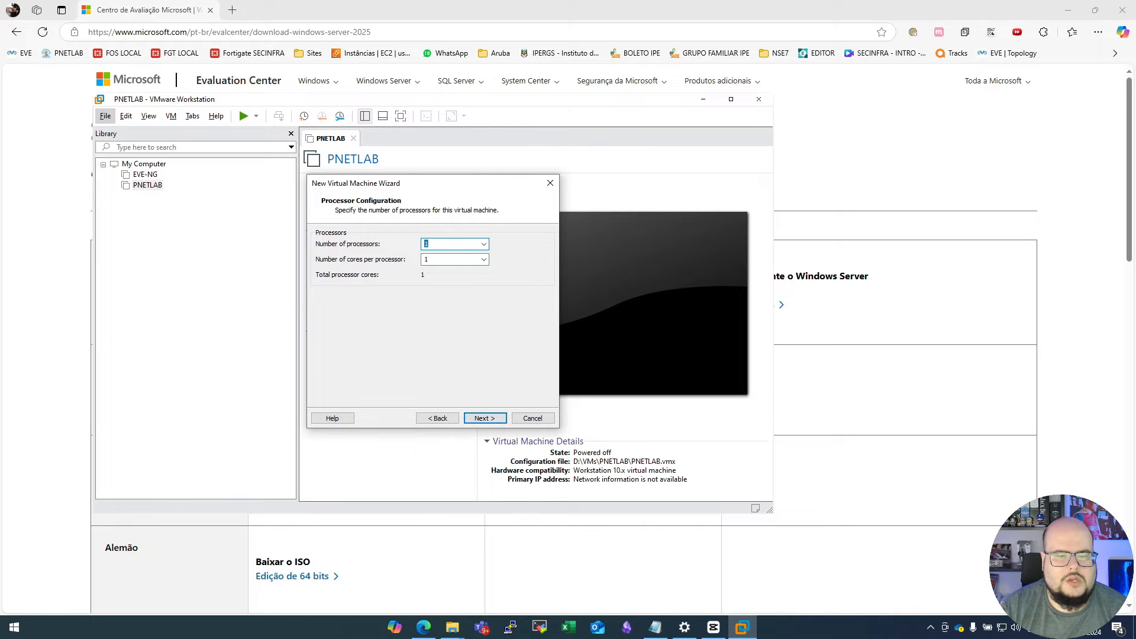
{"action": "left_click", "coordinate": [484, 244]}
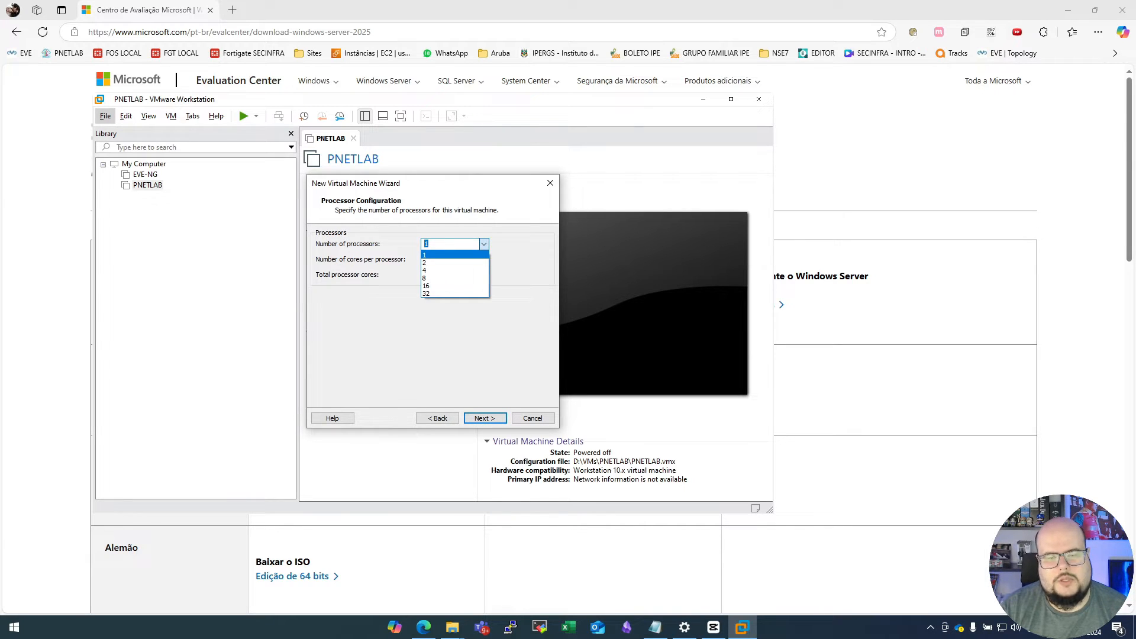
{"action": "key", "text": "Down"}
{"action": "key", "text": "Down"}
{"action": "key", "text": "Return"}
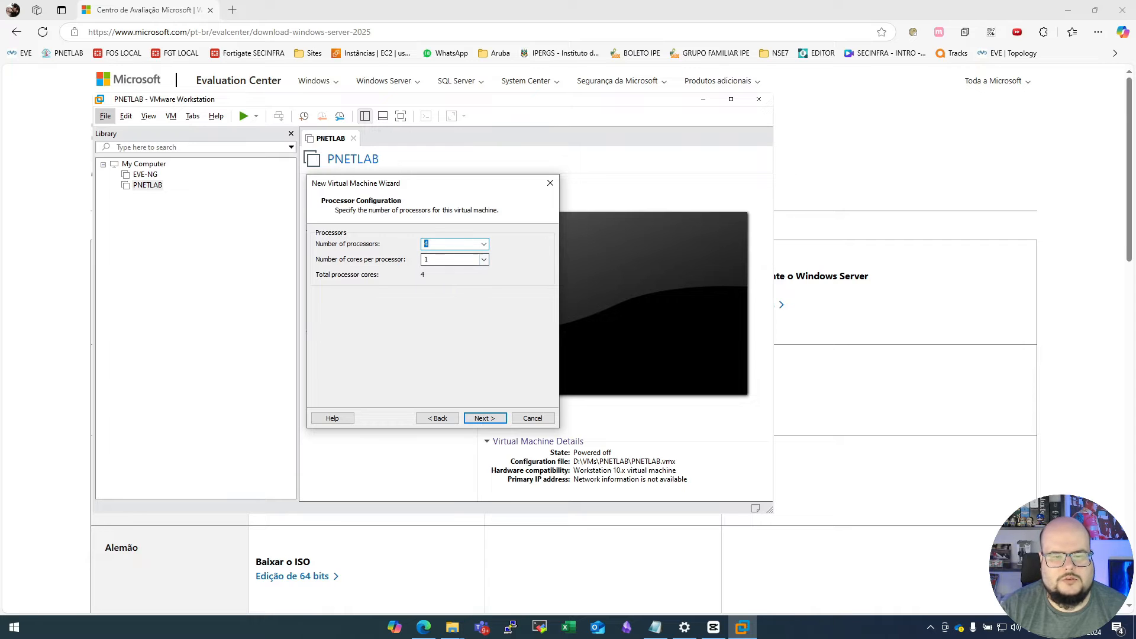
{"action": "key", "text": "Return"}
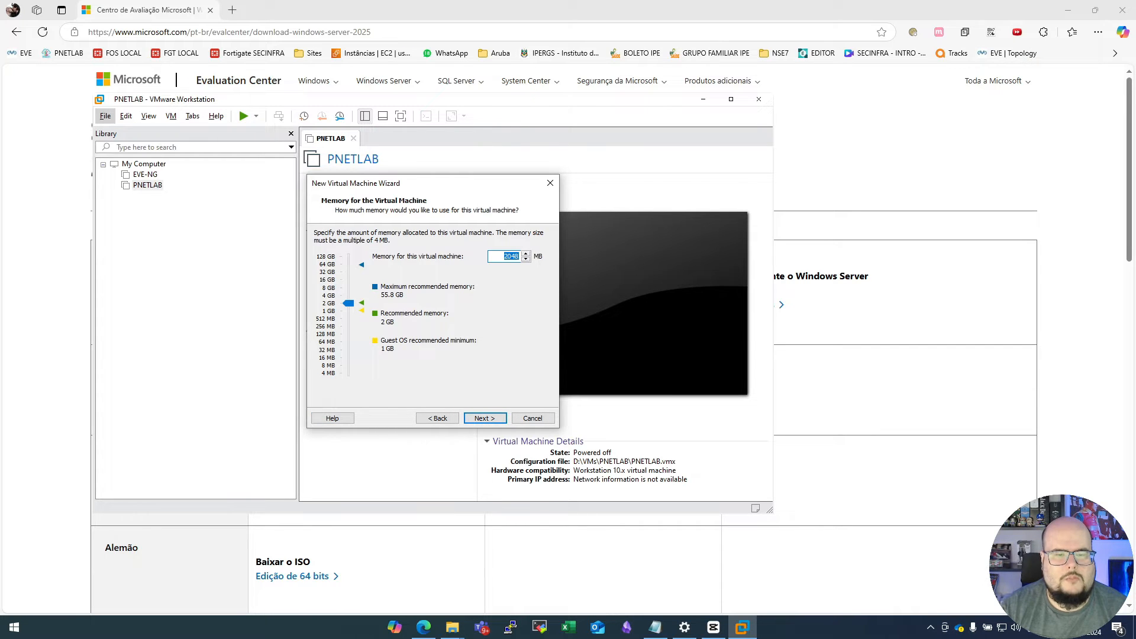
- Allocate 8192 MB of memory to the virtual machine and use bridged networking
{"action": "type", "text": "8192"}
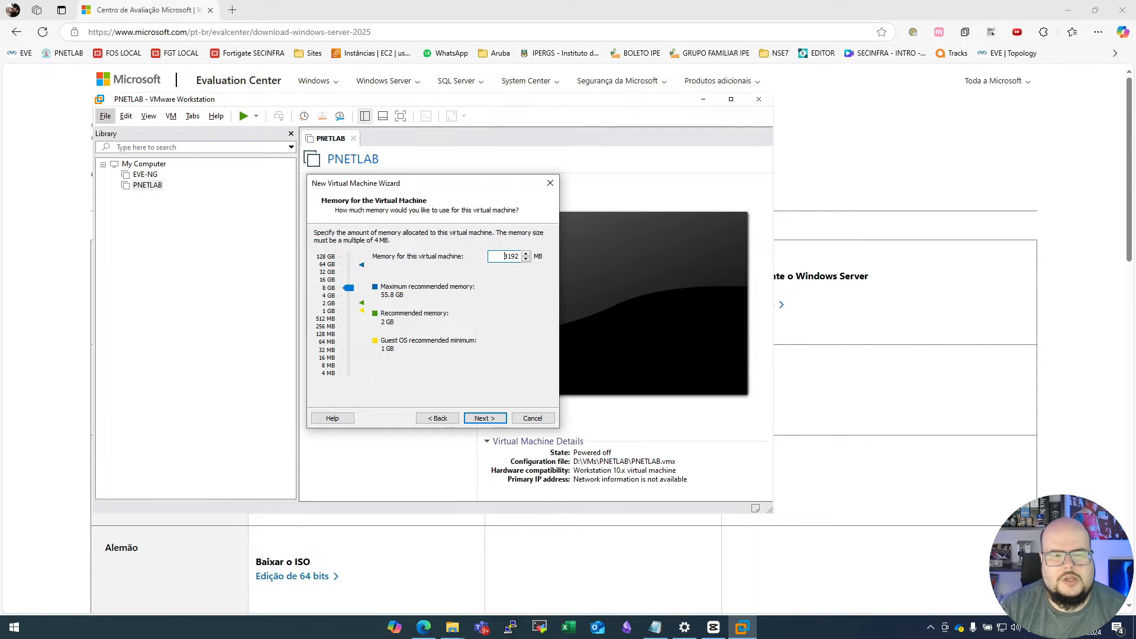
{"action": "key", "text": "Return"}
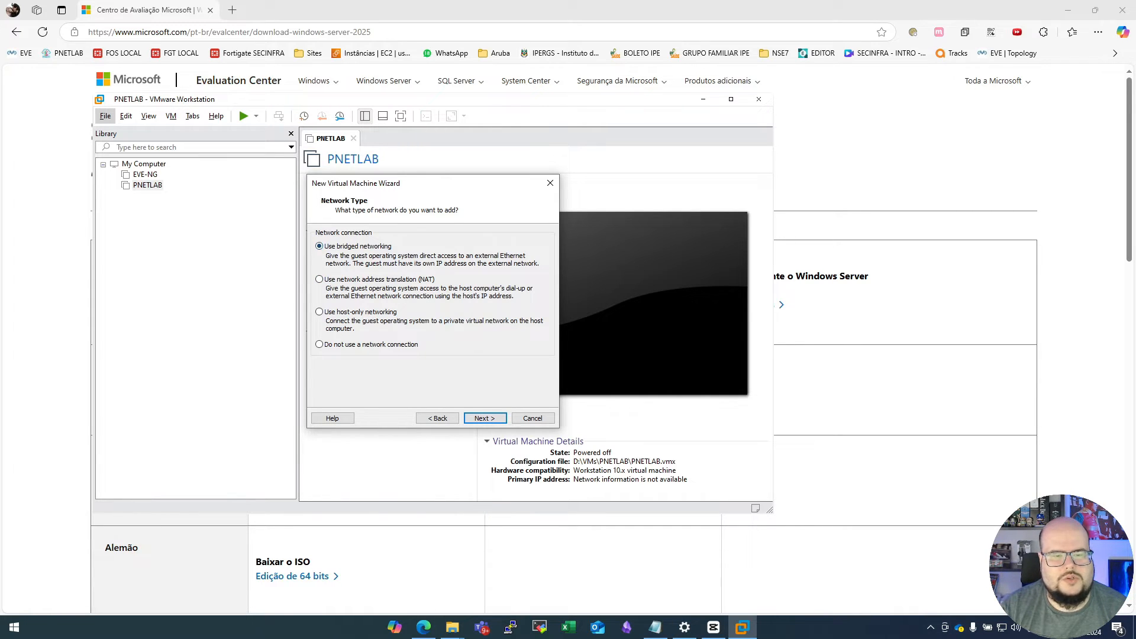
{"action": "key", "text": "Return"}
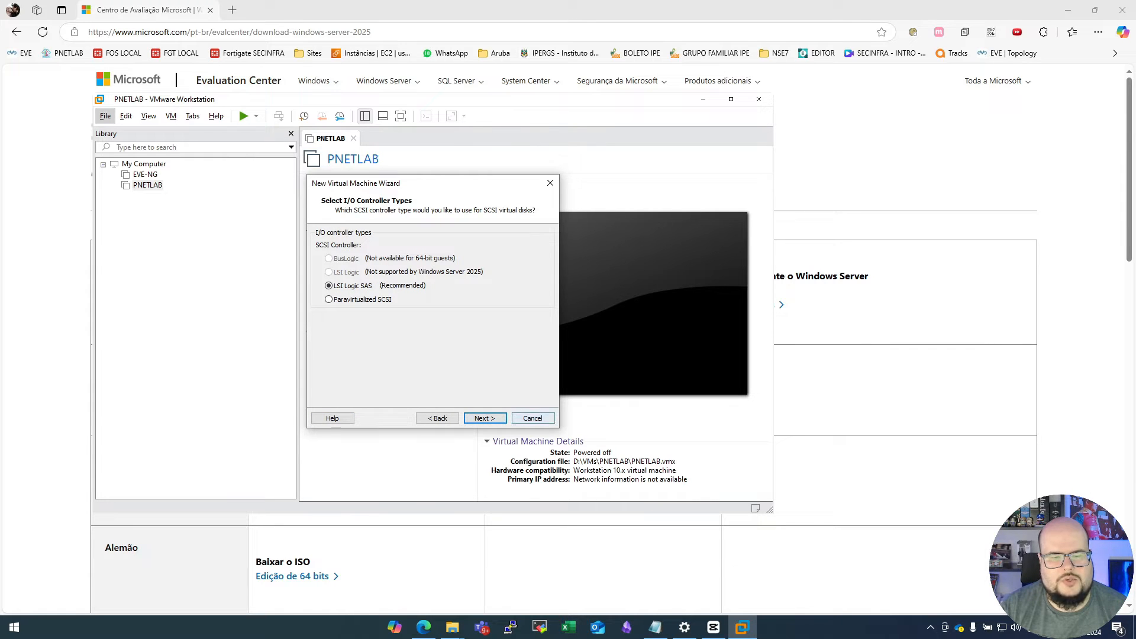
- Accept the LSI Logic SAS controller and choose to create a new virtual disk of type NVMe
{"action": "key", "text": "Return"}
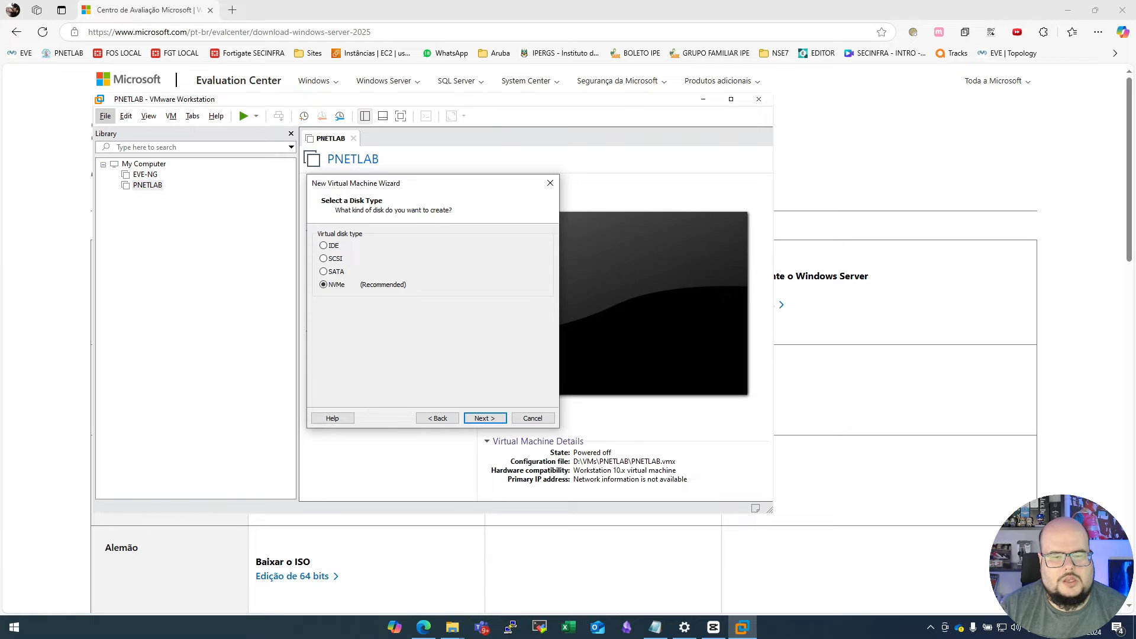
{"action": "key", "text": "Return"}
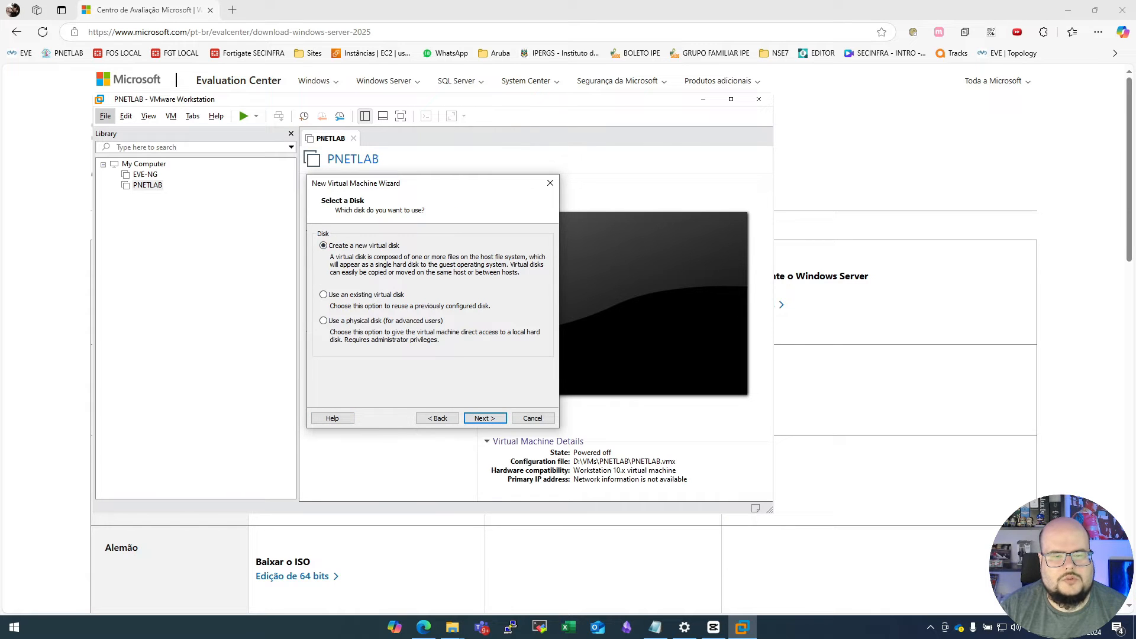
{"action": "key", "text": "Return"}
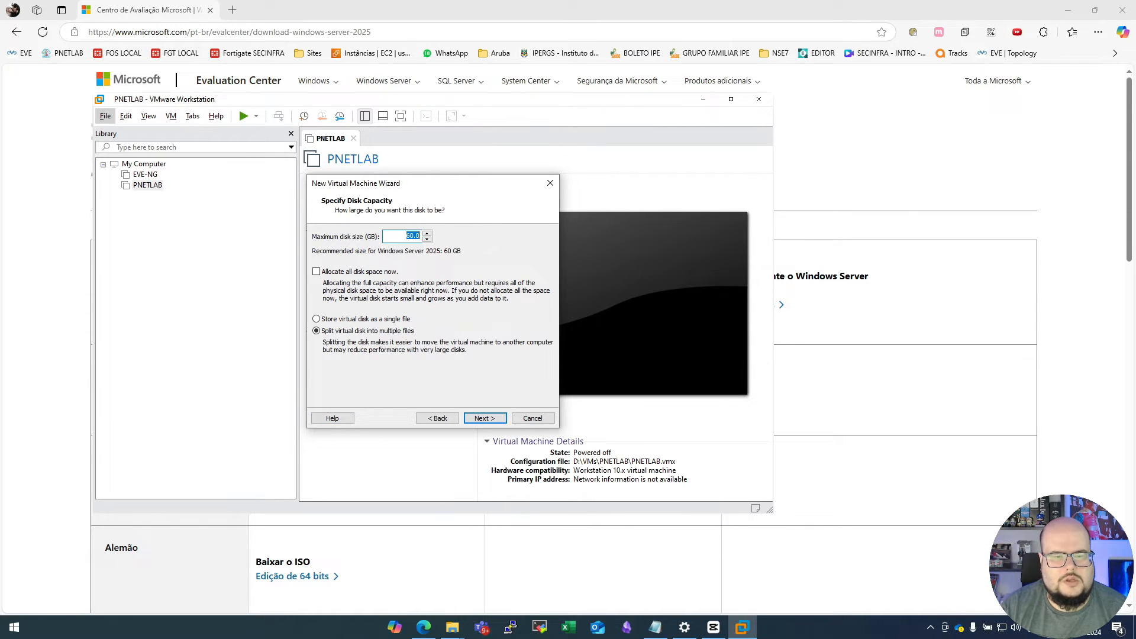
- Set the disk to 100 GB stored as a single file, WinServer2025.vmdk, and finish creating the virtual machine
{"action": "type", "text": "100"}
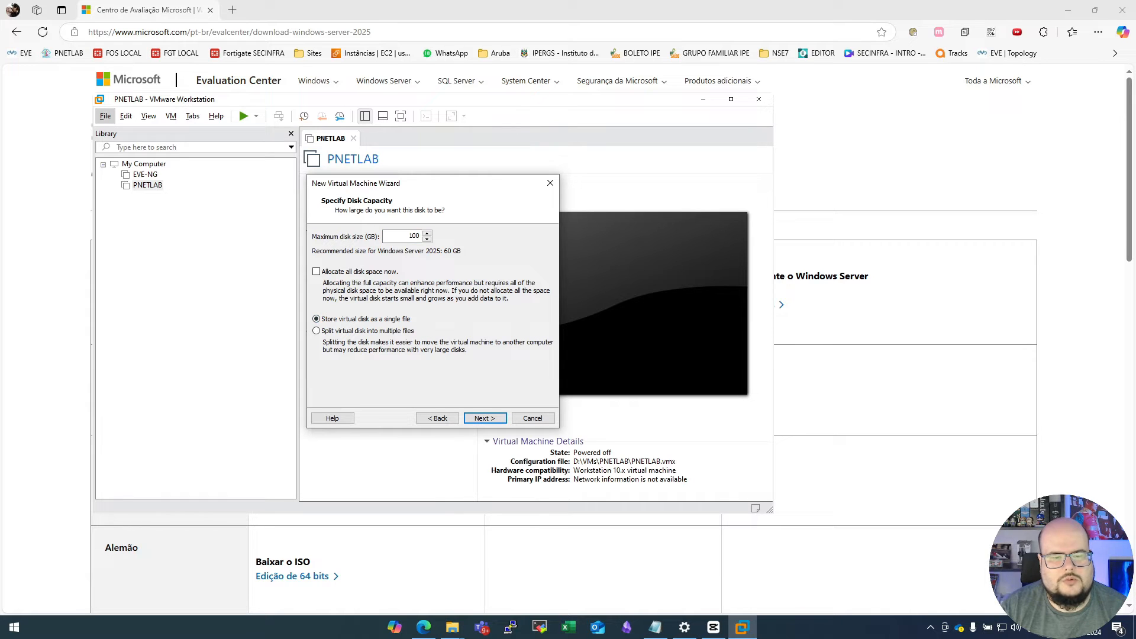
{"action": "key", "text": "Return"}
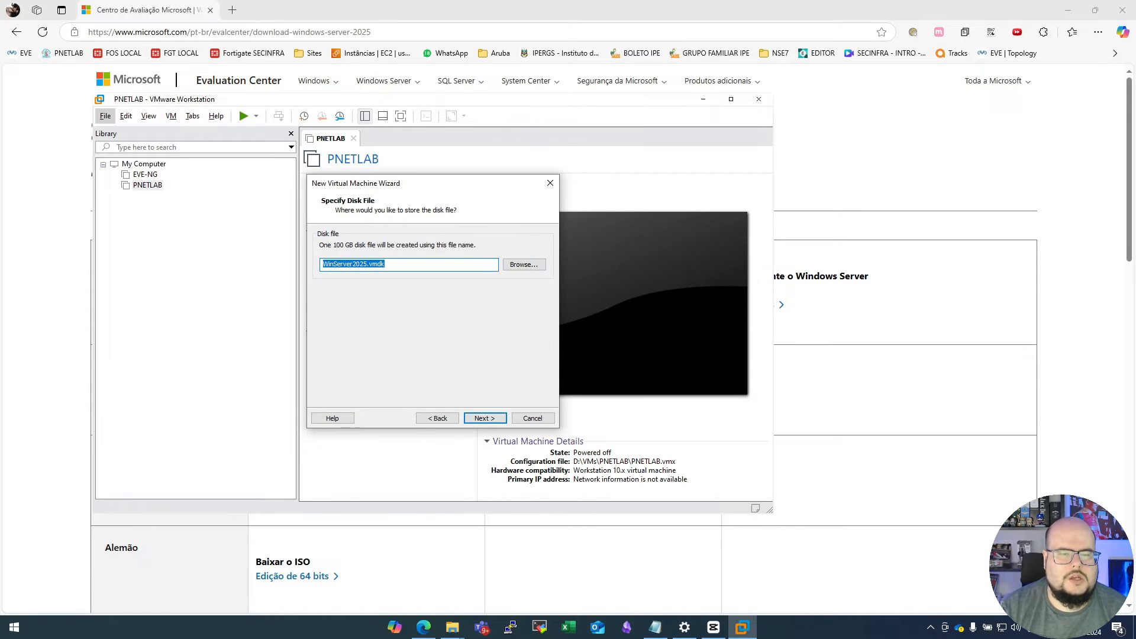
{"action": "key", "text": "Return"}
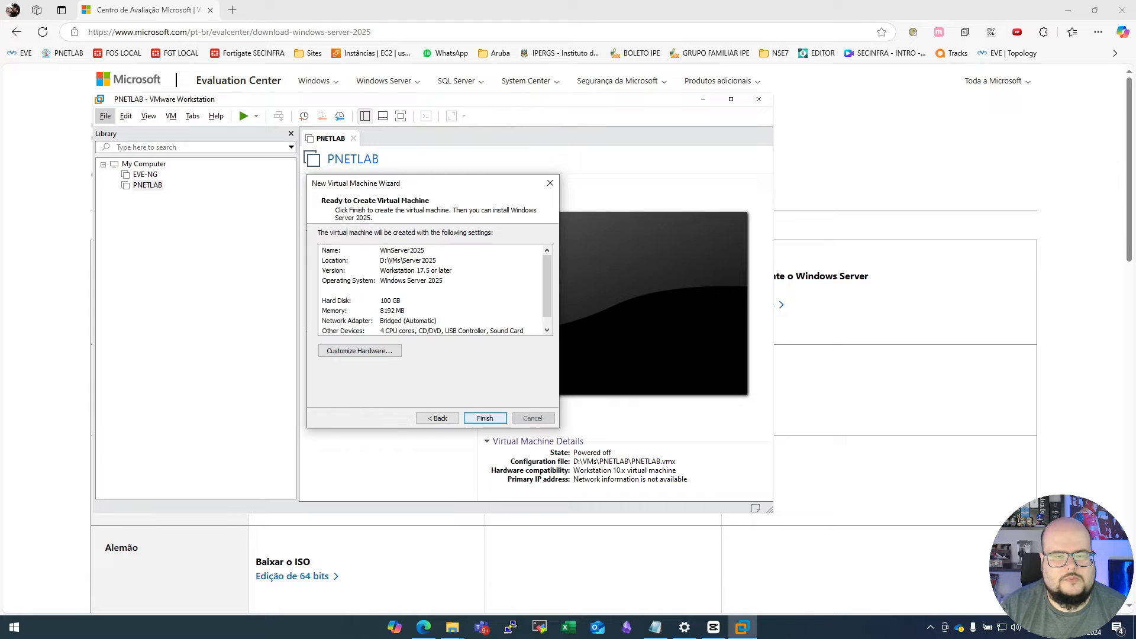
{"action": "key", "text": "Return"}
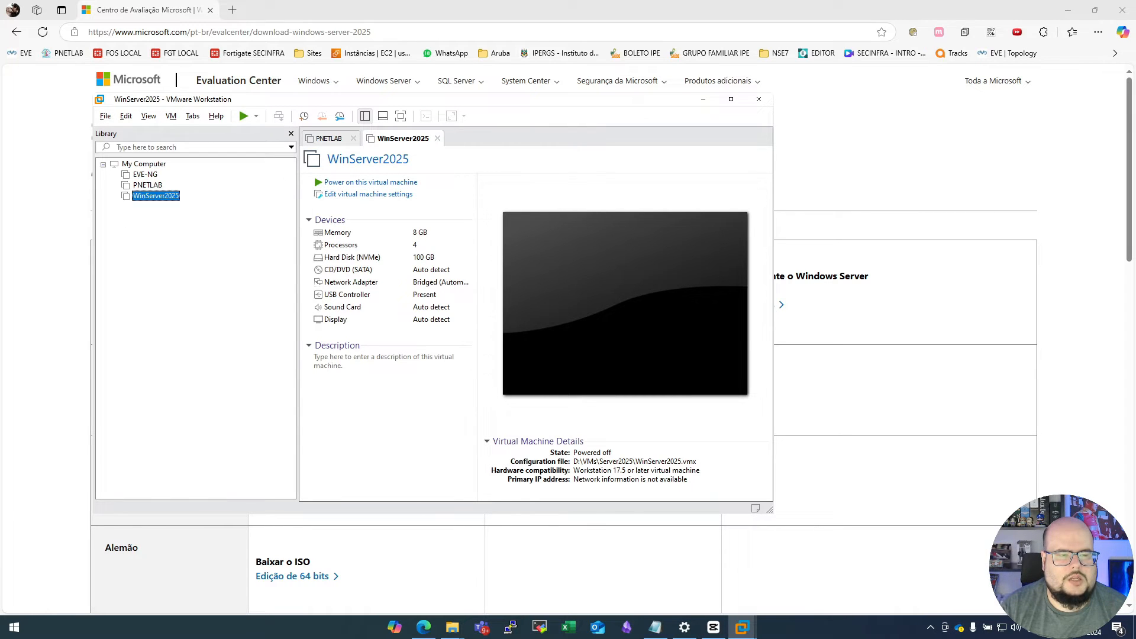
- Attach the downloaded Windows Server 2025 ISO from the Downloads folder to the WinServer2025 machine's CD/DVD drive
{"action": "right_click", "coordinate": [152, 196]}
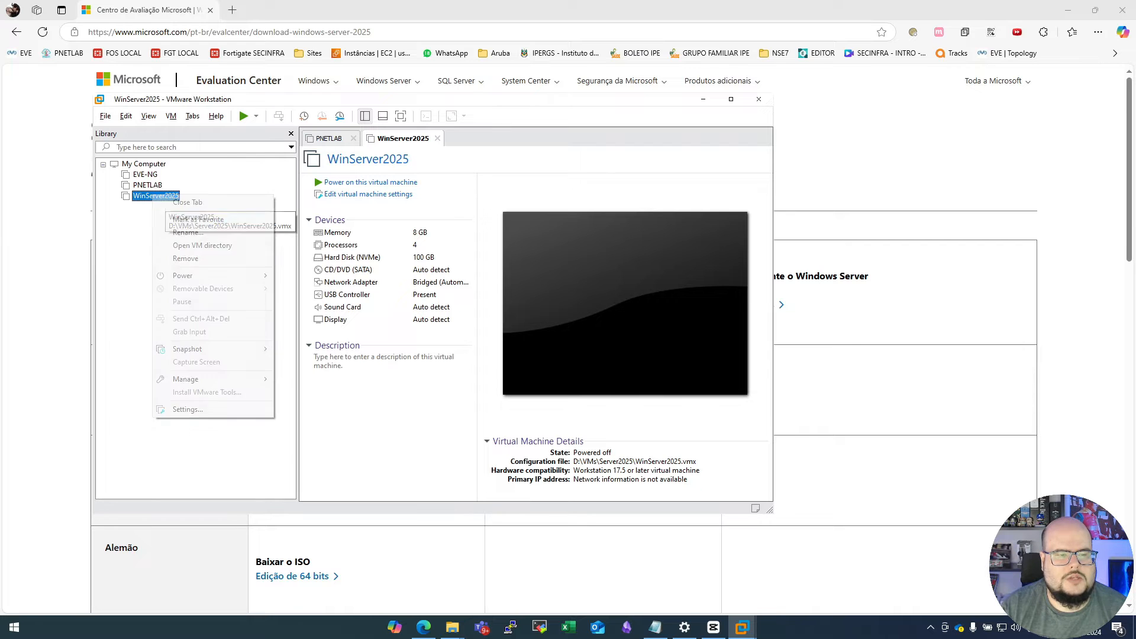
{"action": "left_click", "coordinate": [188, 409]}
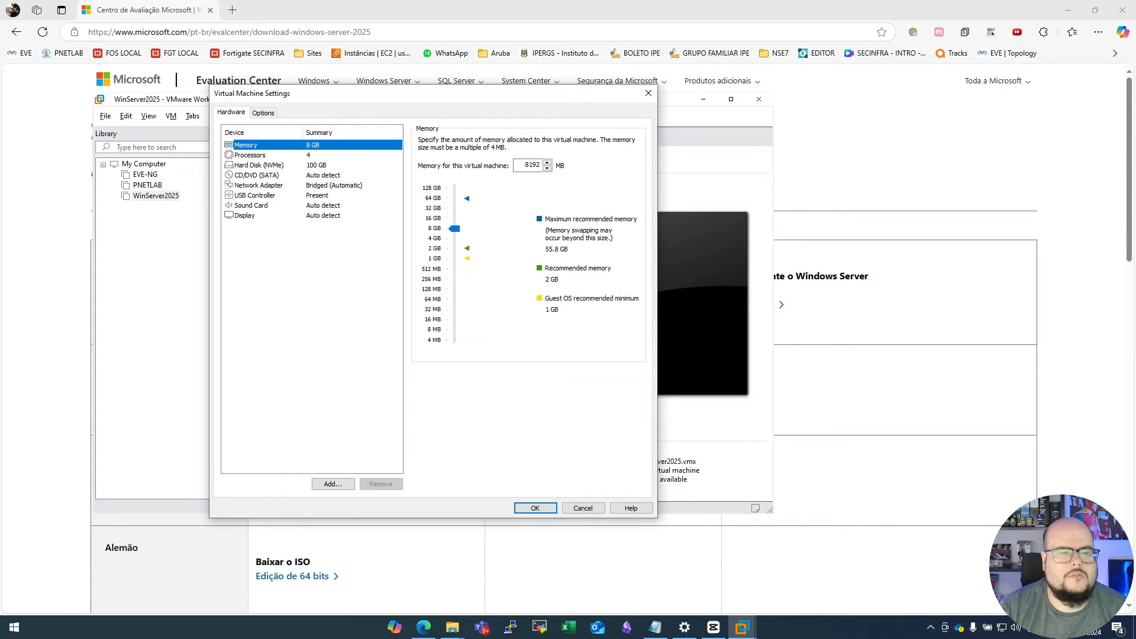
{"action": "left_click", "coordinate": [256, 175]}
{"action": "left_click", "coordinate": [453, 212]}
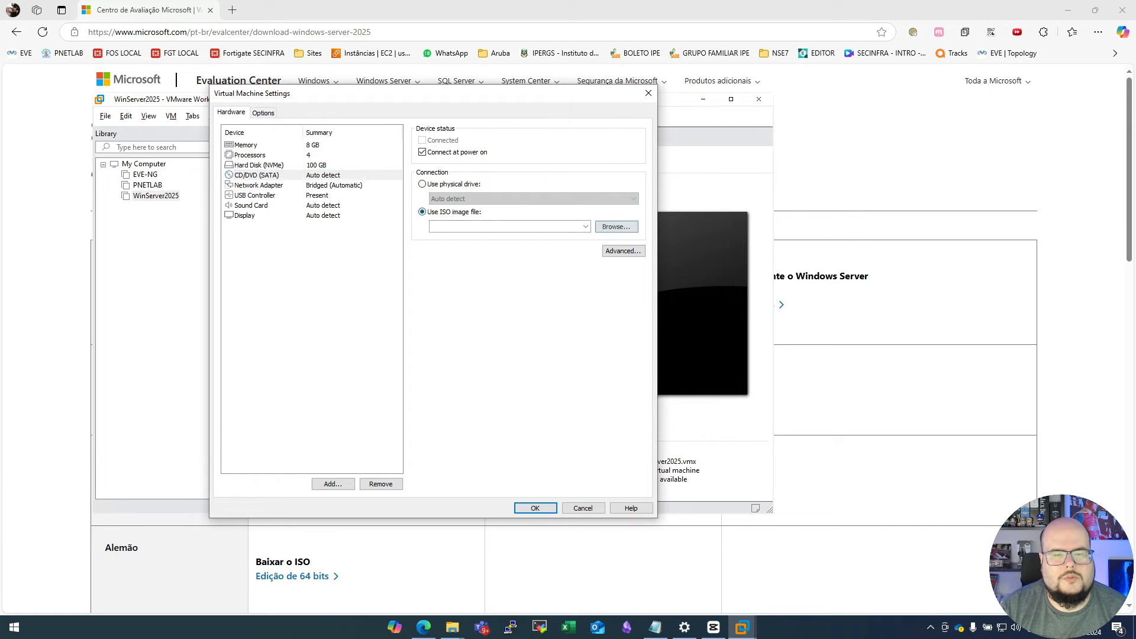
{"action": "left_click", "coordinate": [616, 227]}
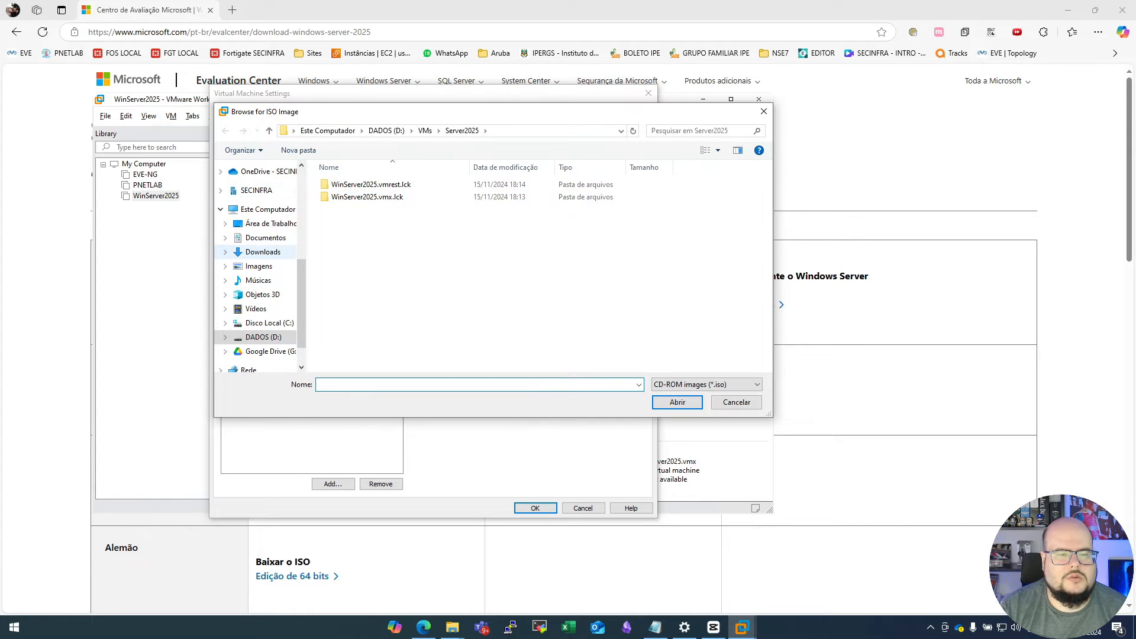
{"action": "left_click", "coordinate": [264, 252]}
{"action": "double_click", "coordinate": [396, 184]}
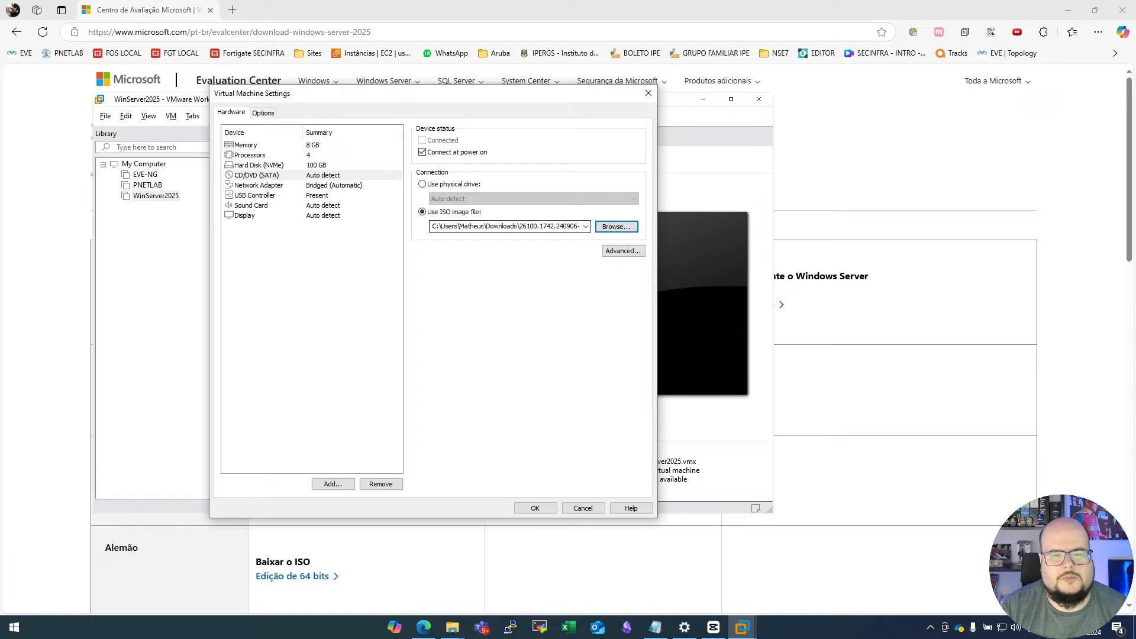
{"action": "left_click", "coordinate": [535, 508]}
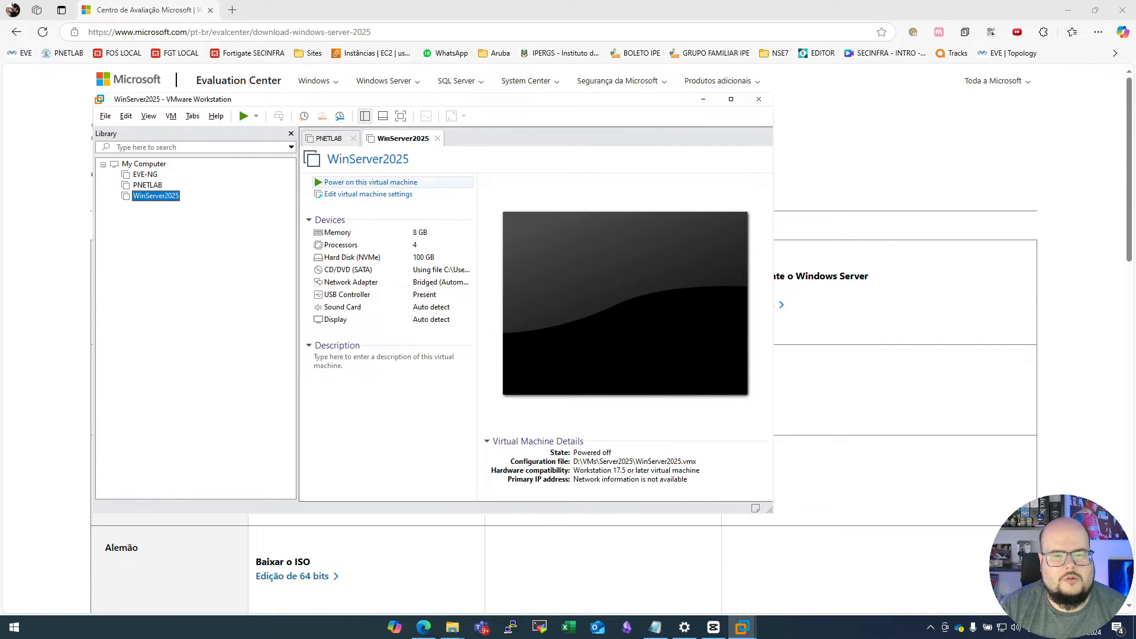
- Power on WinServer2025, boot from the installation ISO and keep English (United States) as the language to install
{"action": "left_click", "coordinate": [371, 182]}
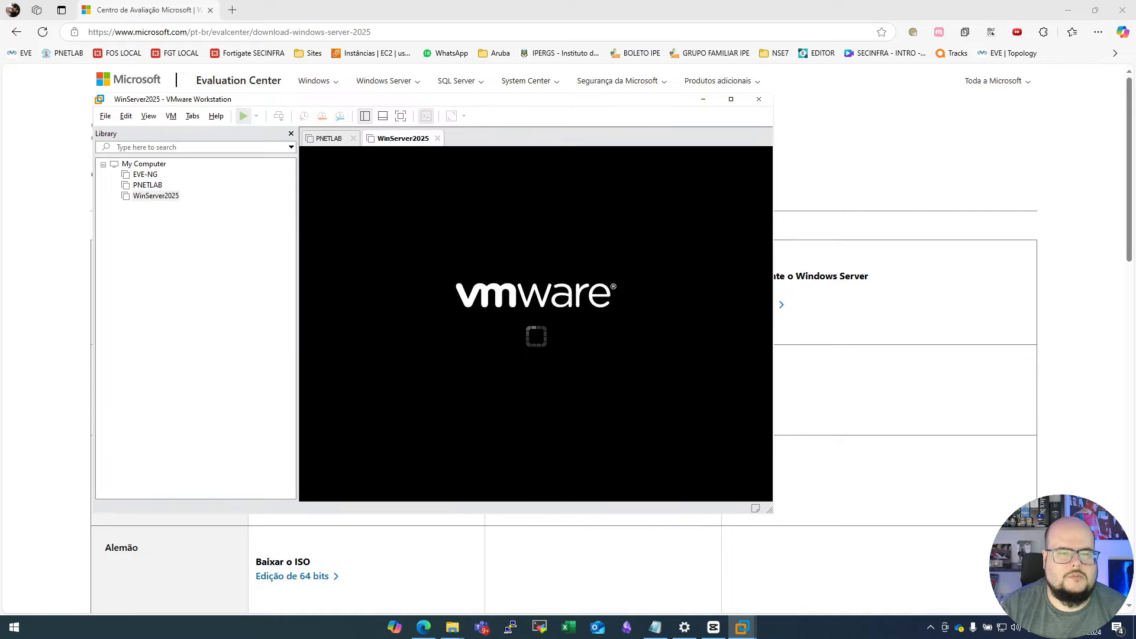
{"action": "key", "text": "Return"}
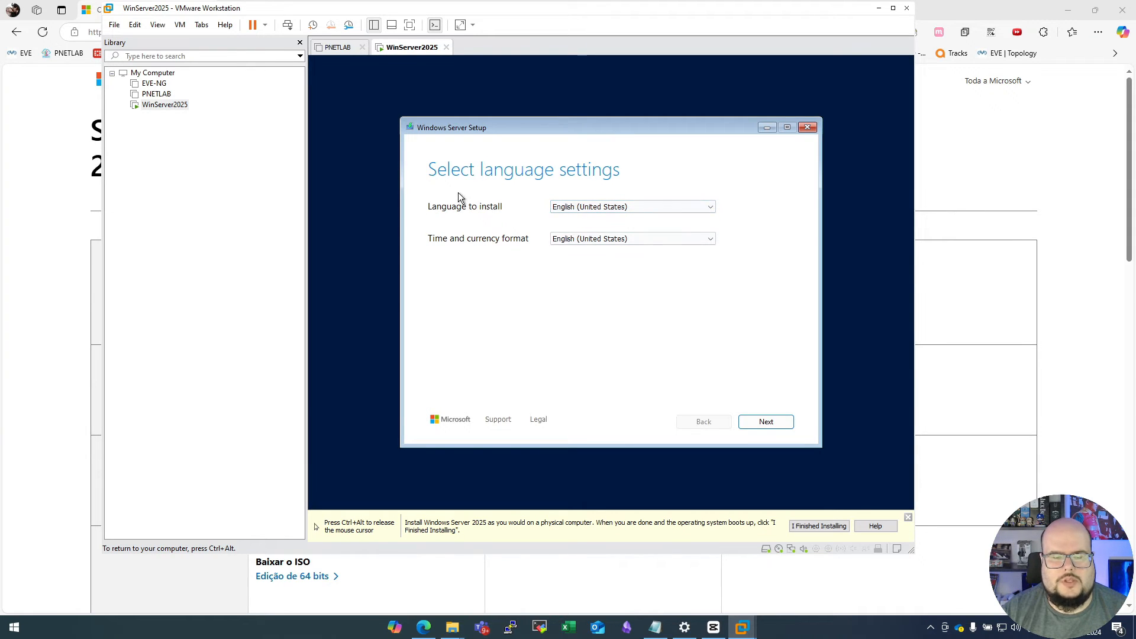
{"action": "left_click", "coordinate": [689, 206]}
{"action": "left_click", "coordinate": [616, 207]}
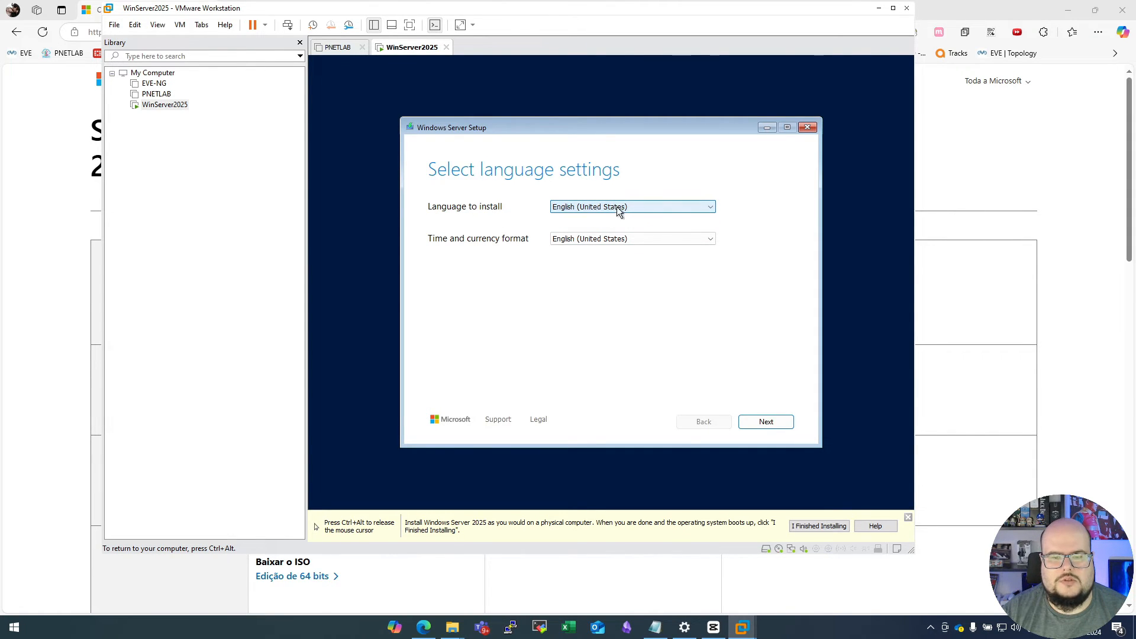
{"action": "left_click", "coordinate": [563, 207]}
{"action": "left_click", "coordinate": [615, 212]}
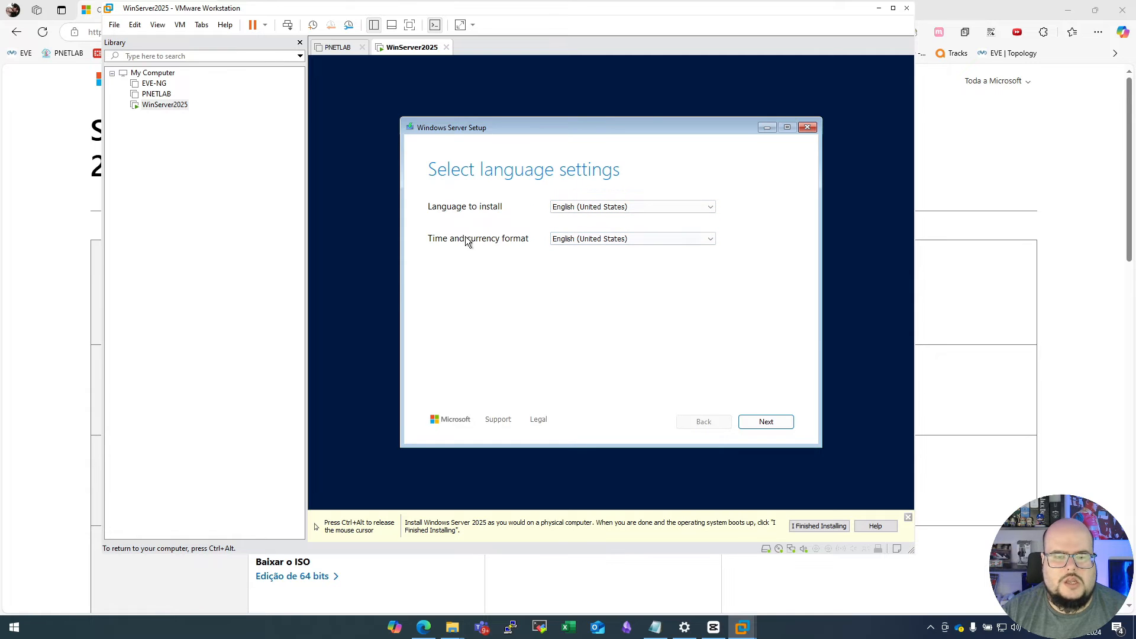
- Set the time and currency format to Portuguese (Brazil) and continue to the keyboard settings
{"action": "left_click", "coordinate": [629, 236]}
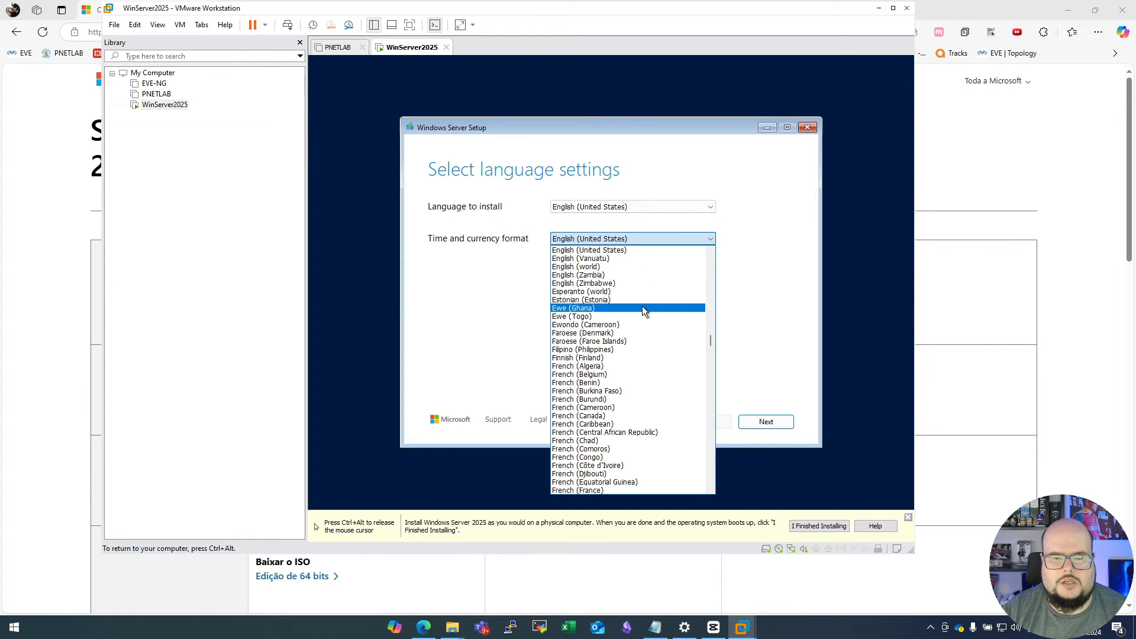
{"action": "type", "text": "po"}
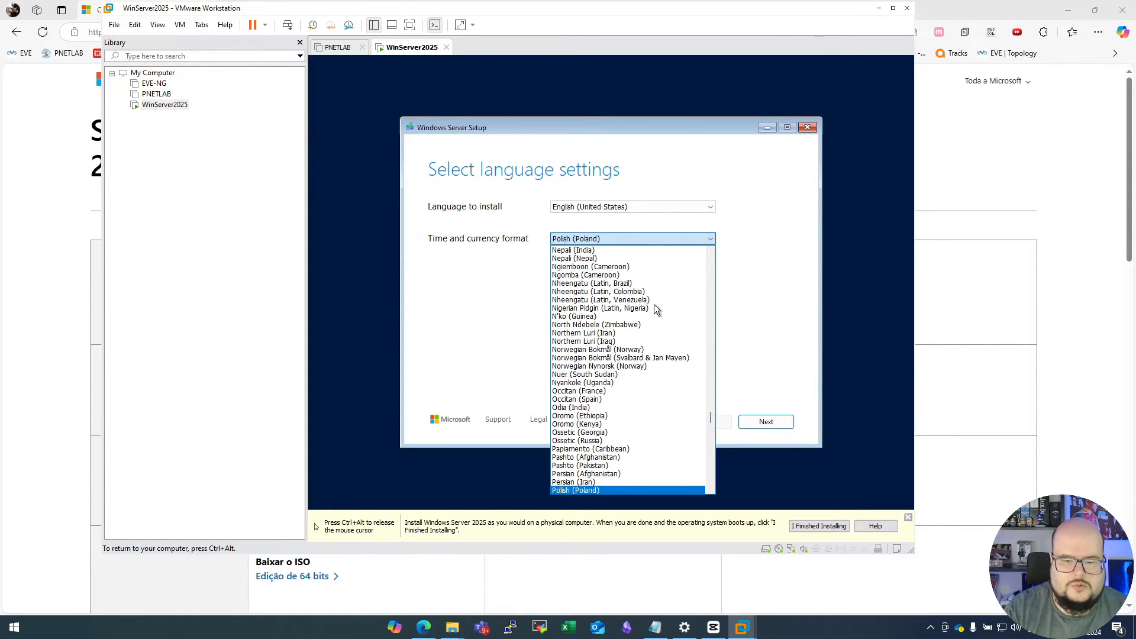
{"action": "scroll", "coordinate": [675, 311], "scroll_direction": "down", "scroll_amount": 3}
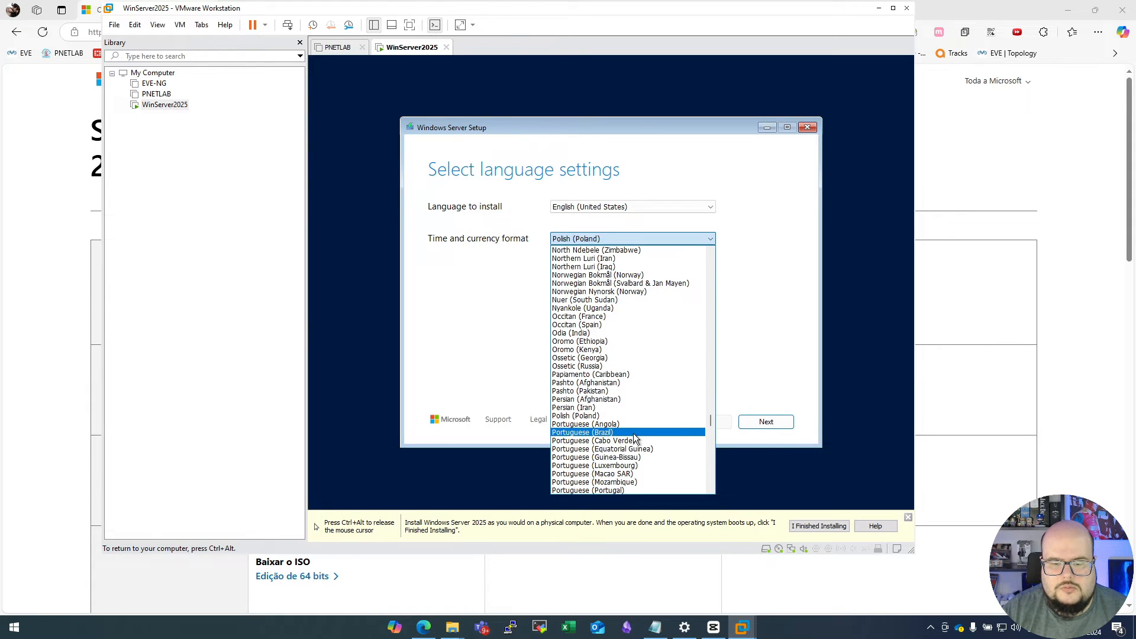
{"action": "left_click", "coordinate": [647, 450]}
{"action": "left_click", "coordinate": [768, 421]}
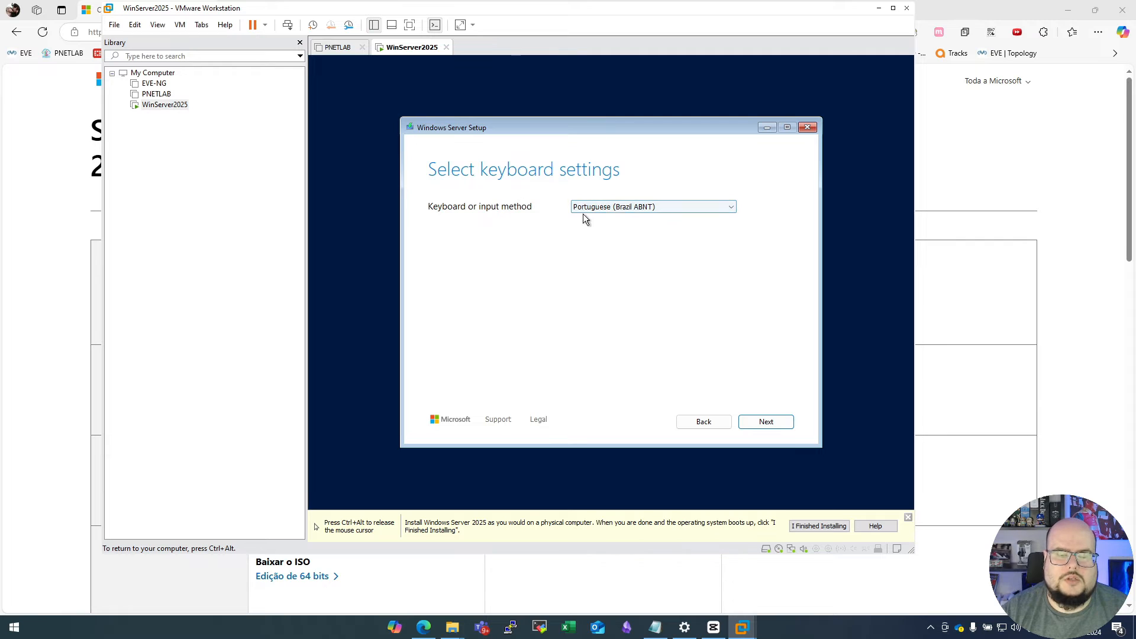
- Set the keyboard or input method to Portuguese (Brazil ABNT2) and continue to the setup options
{"action": "left_click", "coordinate": [690, 211]}
{"action": "left_click", "coordinate": [683, 226]}
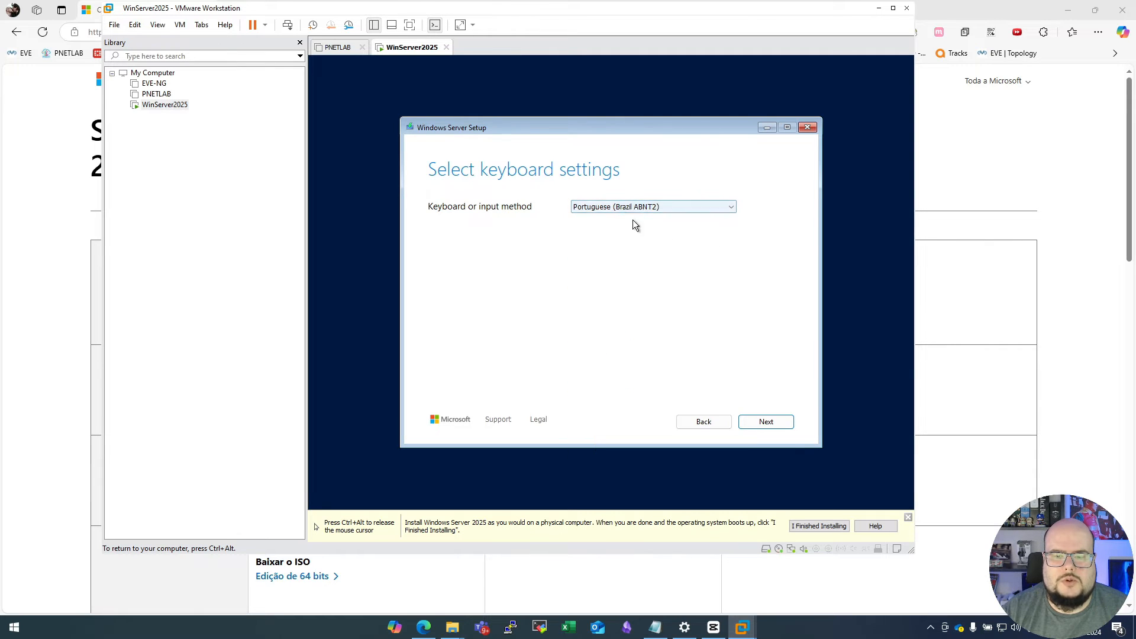
{"action": "left_click", "coordinate": [769, 421]}
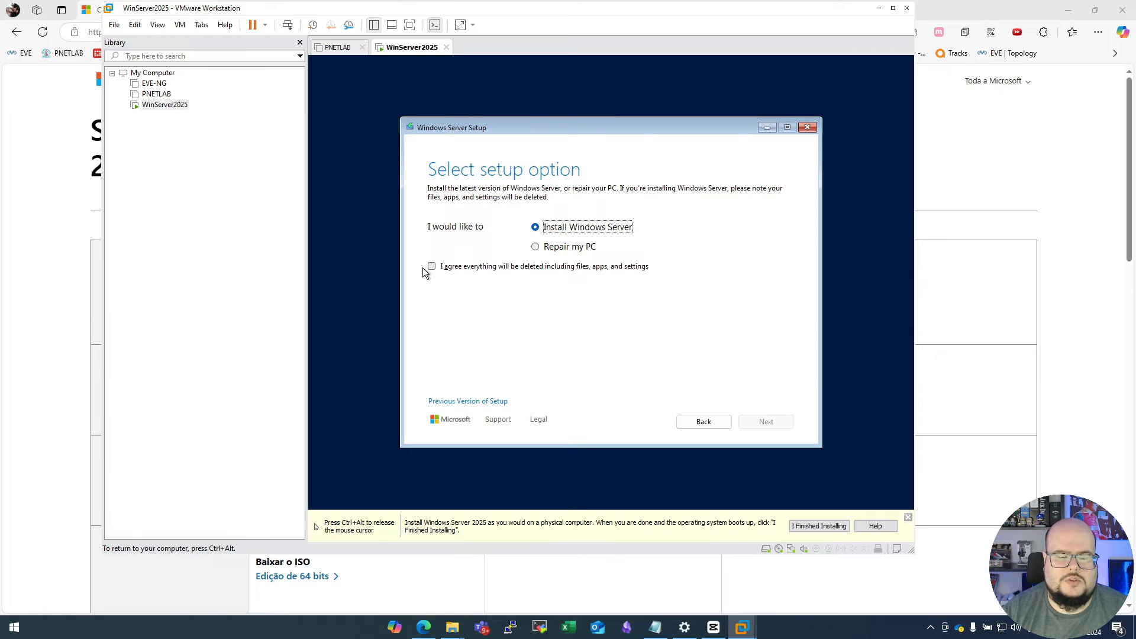
- Agree to delete everything for the new installation and choose the Windows Server 2025 Standard Evaluation (Desktop Experience) image
{"action": "left_click", "coordinate": [451, 267]}
{"action": "left_click", "coordinate": [768, 423]}
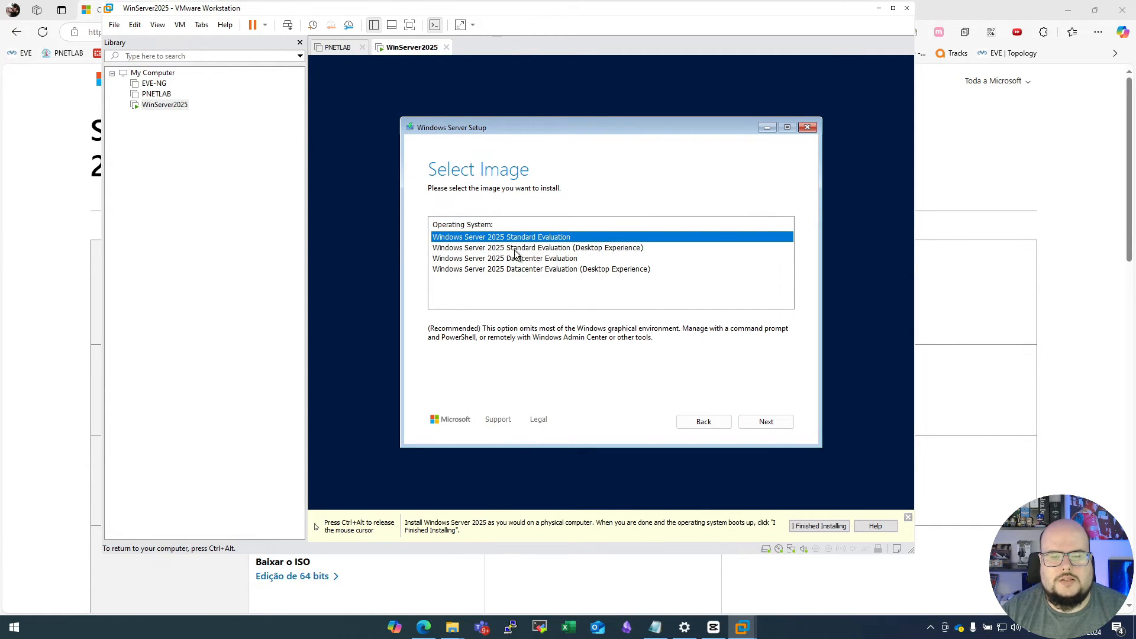
{"action": "left_click", "coordinate": [541, 249]}
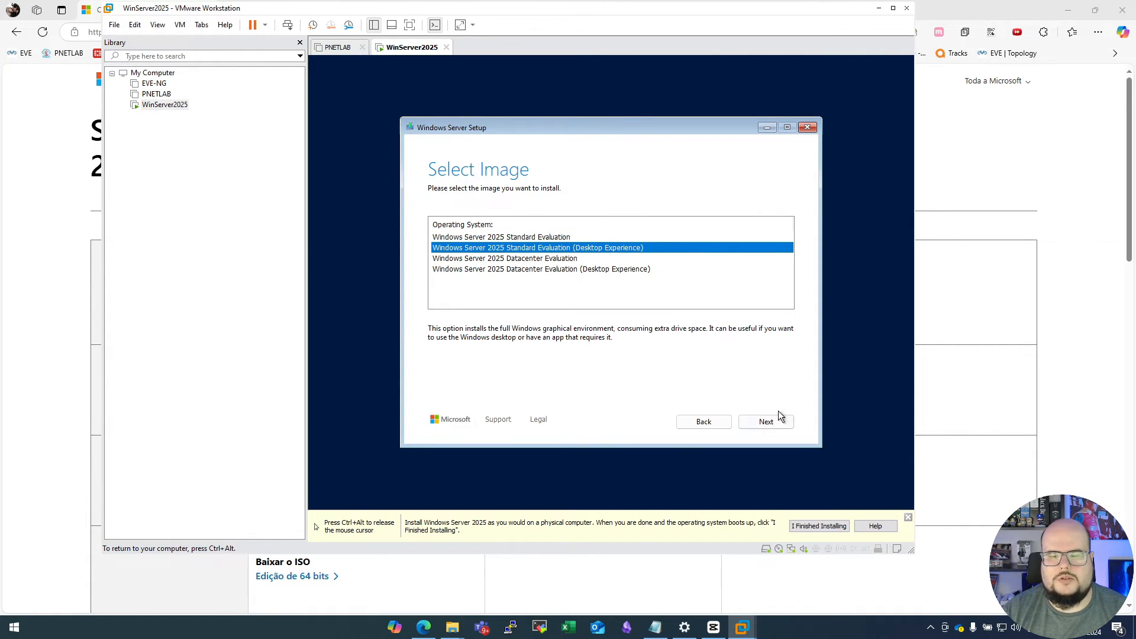
{"action": "left_click", "coordinate": [767, 422]}
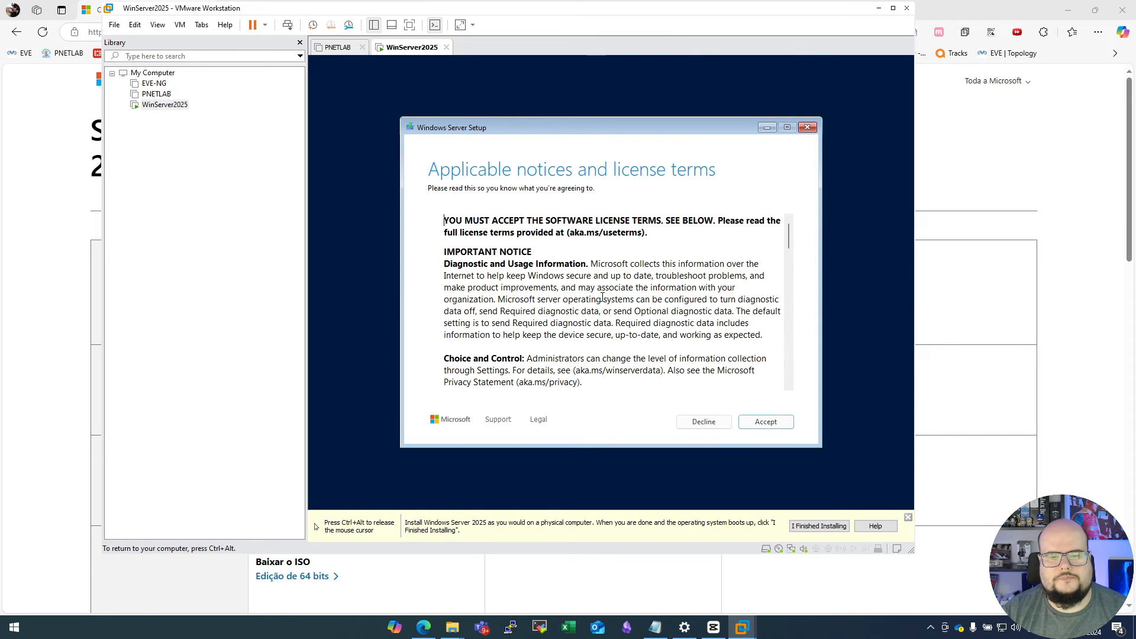
- Accept the license terms and start the installation on the unallocated space of Disk 0
{"action": "left_click", "coordinate": [765, 420]}
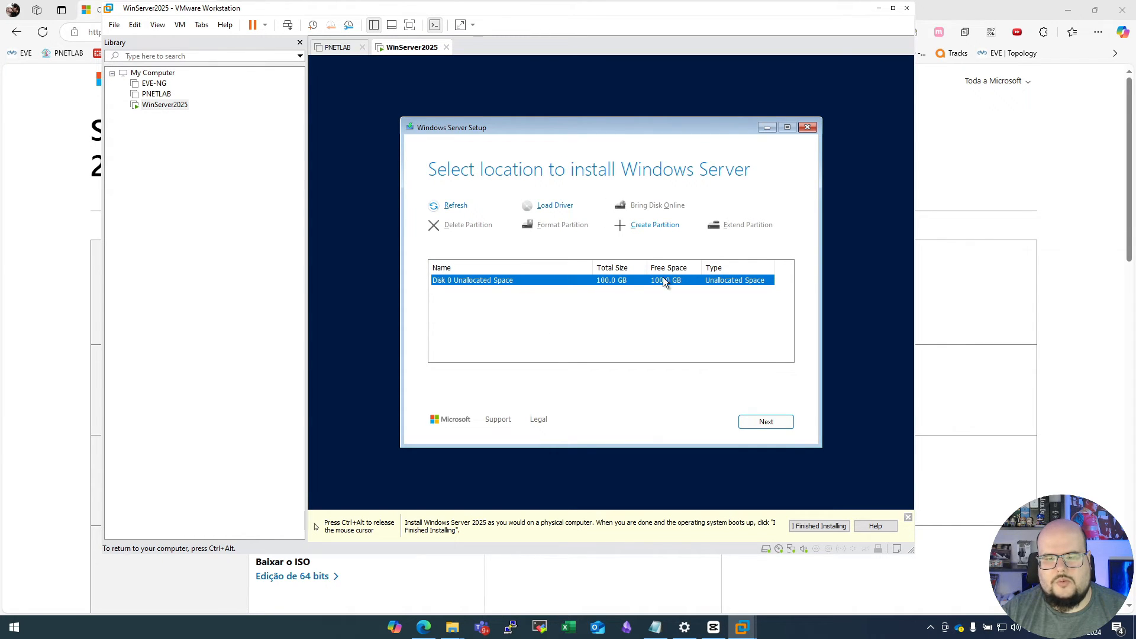
{"action": "left_click", "coordinate": [767, 422]}
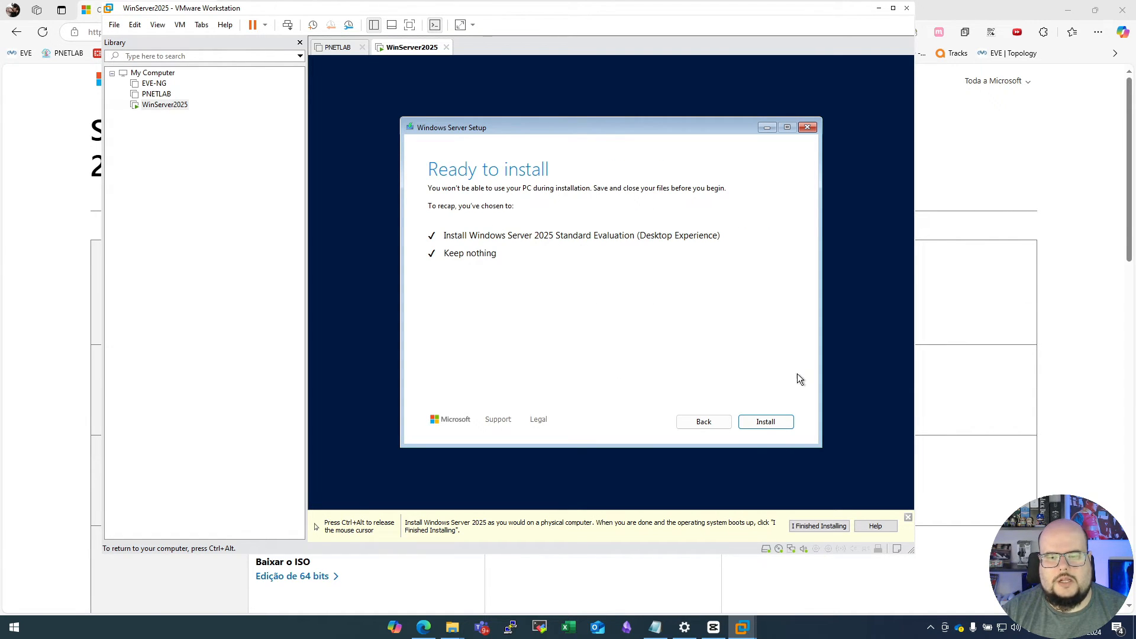
{"action": "left_click", "coordinate": [766, 422]}
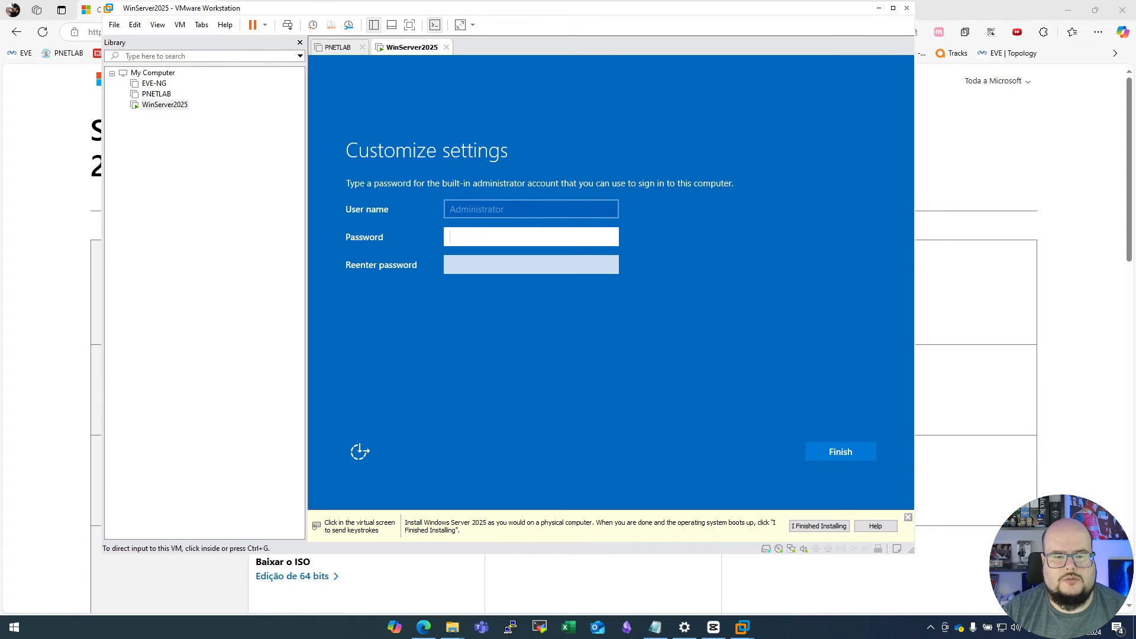
- Set and confirm the password for the built-in Administrator account and finish customizing the settings
{"action": "left_click", "coordinate": [494, 236]}
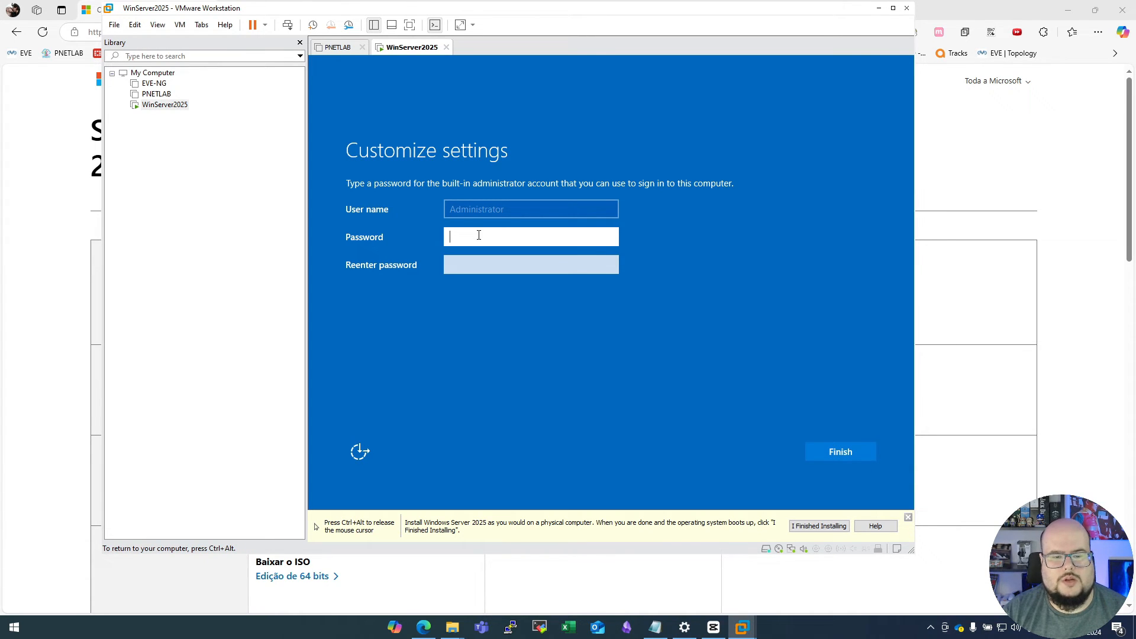
{"action": "type", "text": "•••••••"}
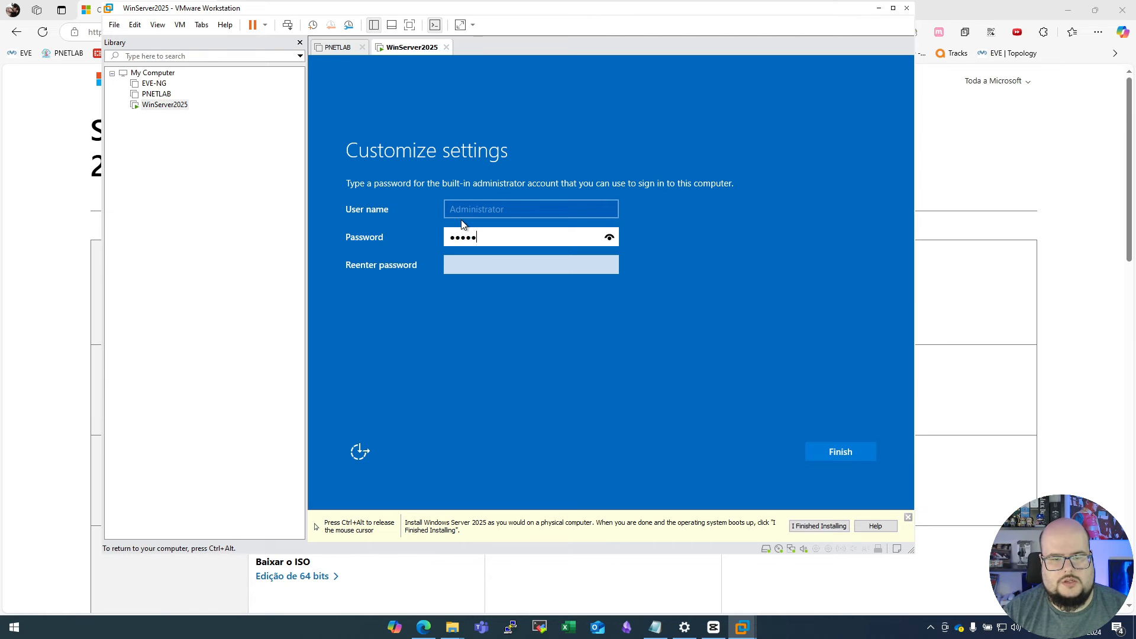
{"action": "key", "text": "Tab"}
{"action": "type", "text": "•••••••"}
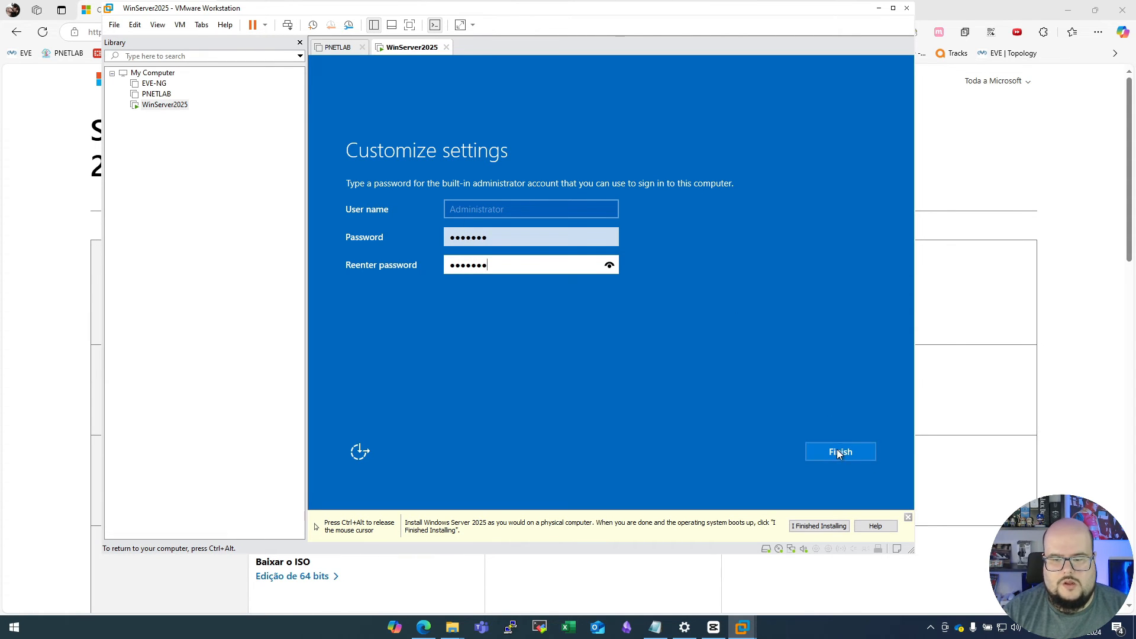
{"action": "left_click", "coordinate": [845, 452]}
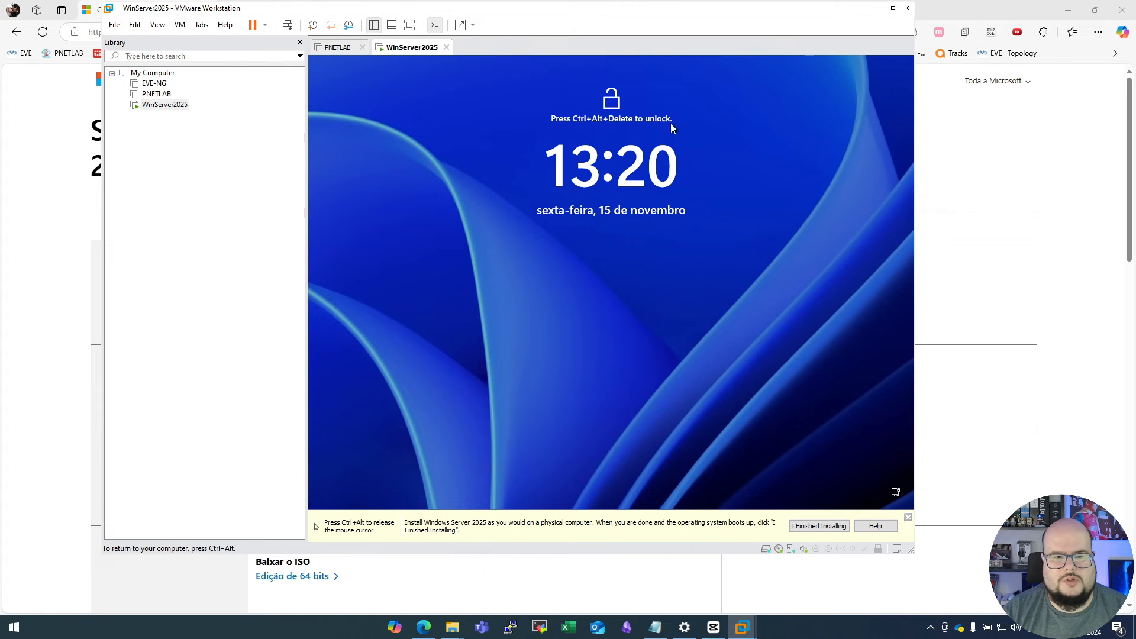
- Send the unlock command to the virtual machine and sign in as Administrator with the account password
{"action": "key", "text": "ctrl+alt"}
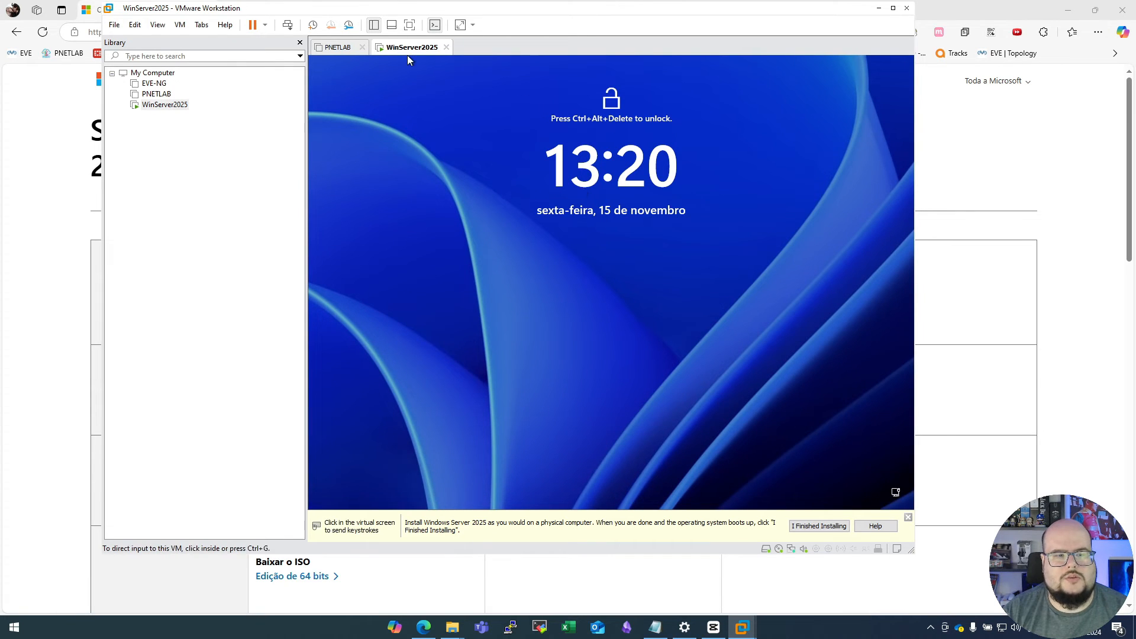
{"action": "left_click", "coordinate": [179, 24]}
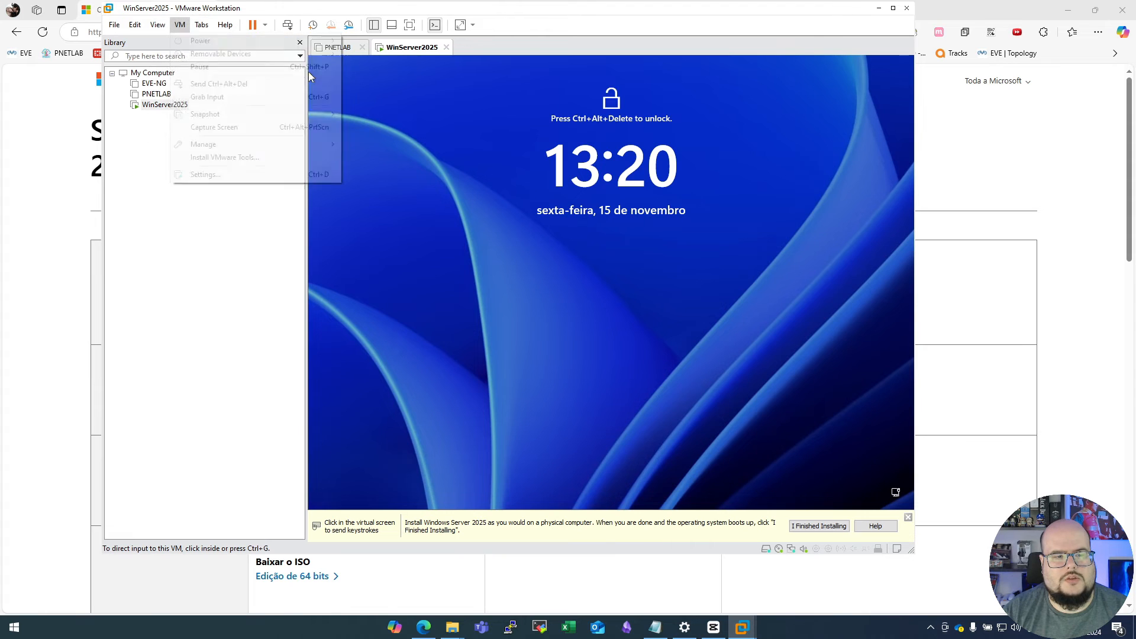
{"action": "left_click", "coordinate": [309, 78]}
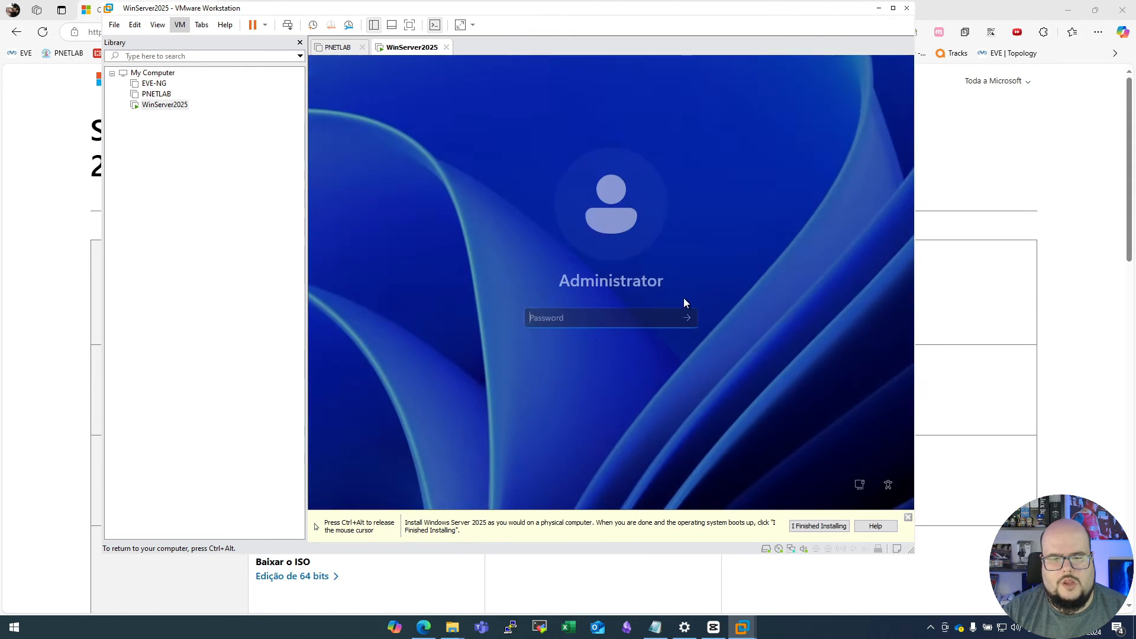
{"action": "type", "text": "••"}
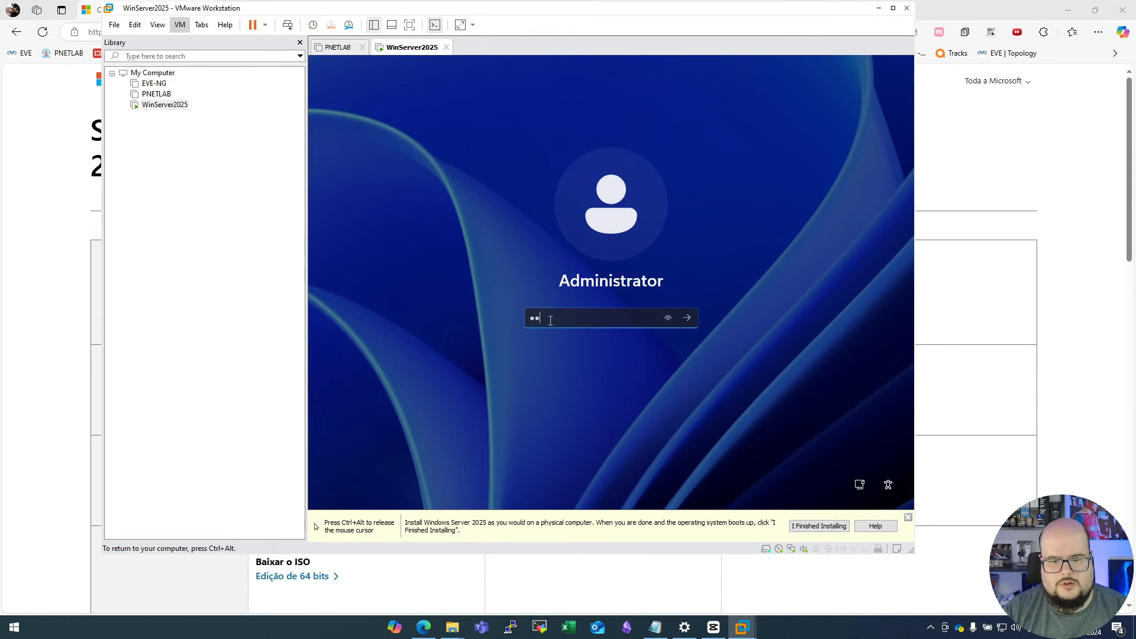
{"action": "type", "text": "•••"}
{"action": "key", "text": "Return"}
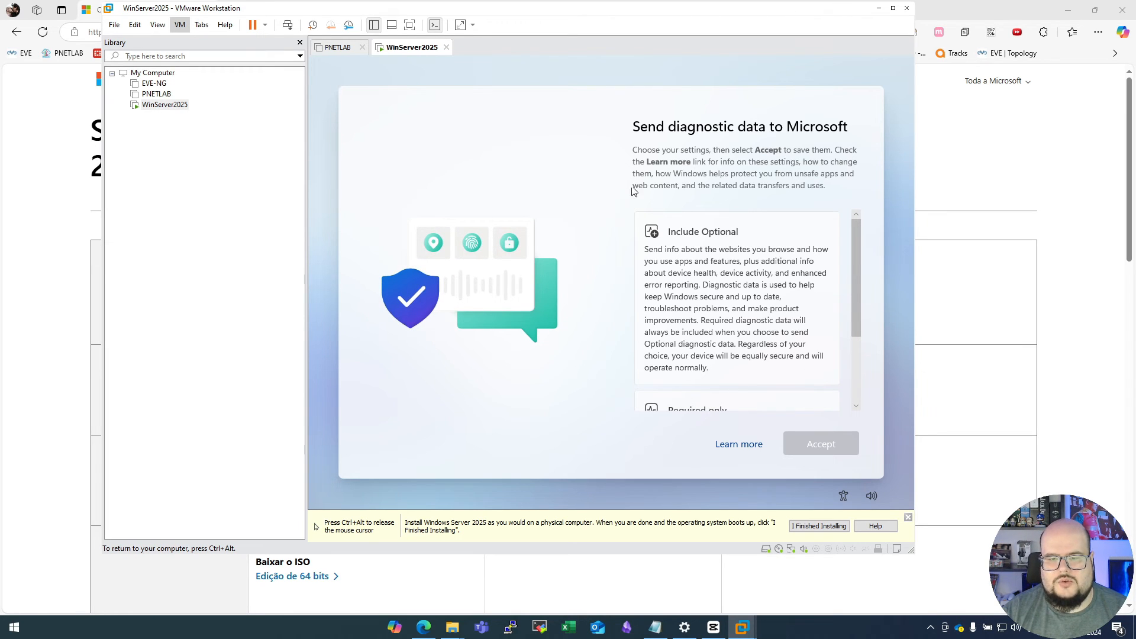
- Choose Required only for the diagnostic data sent to Microsoft and accept the setting
{"action": "scroll", "coordinate": [750, 255], "scroll_direction": "down", "scroll_amount": 3}
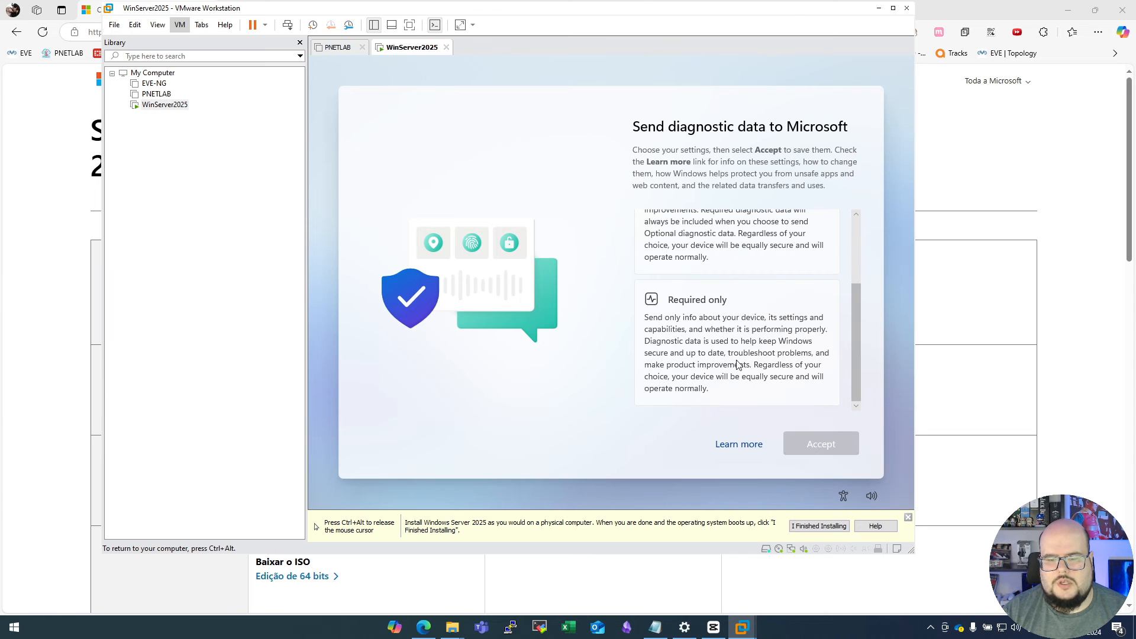
{"action": "left_click", "coordinate": [707, 326]}
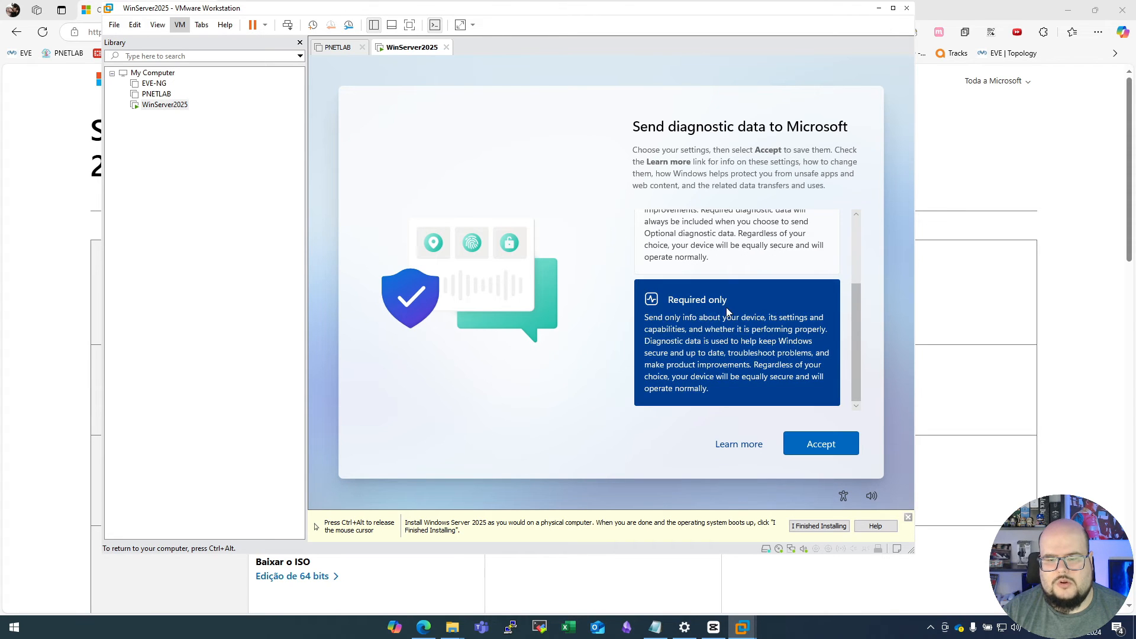
{"action": "left_click", "coordinate": [821, 444]}
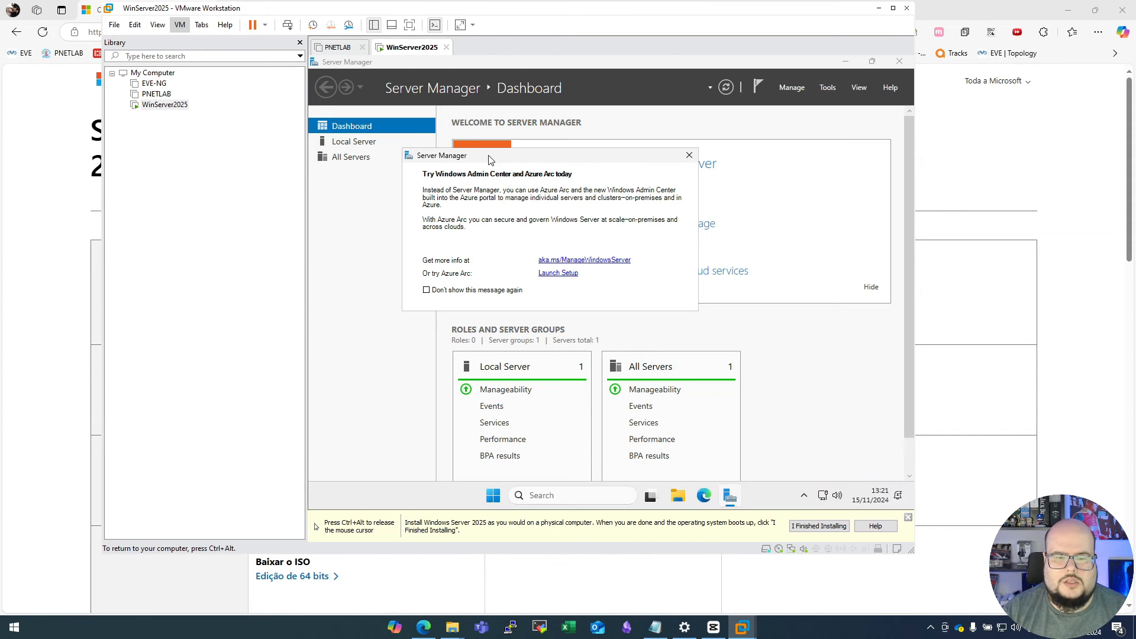
- Permanently dismiss the Windows Admin Center and Azure Arc message and mark the operating system installation as finished in VMware
{"action": "left_click_drag", "start_coordinate": [488, 153], "coordinate": [579, 161]}
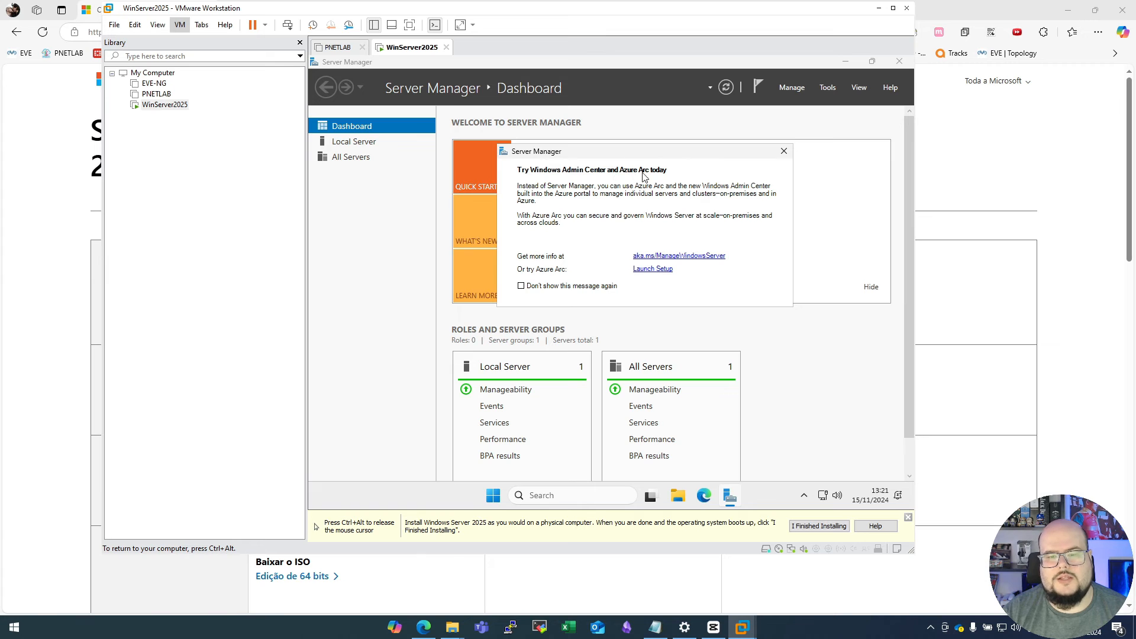
{"action": "left_click", "coordinate": [534, 286]}
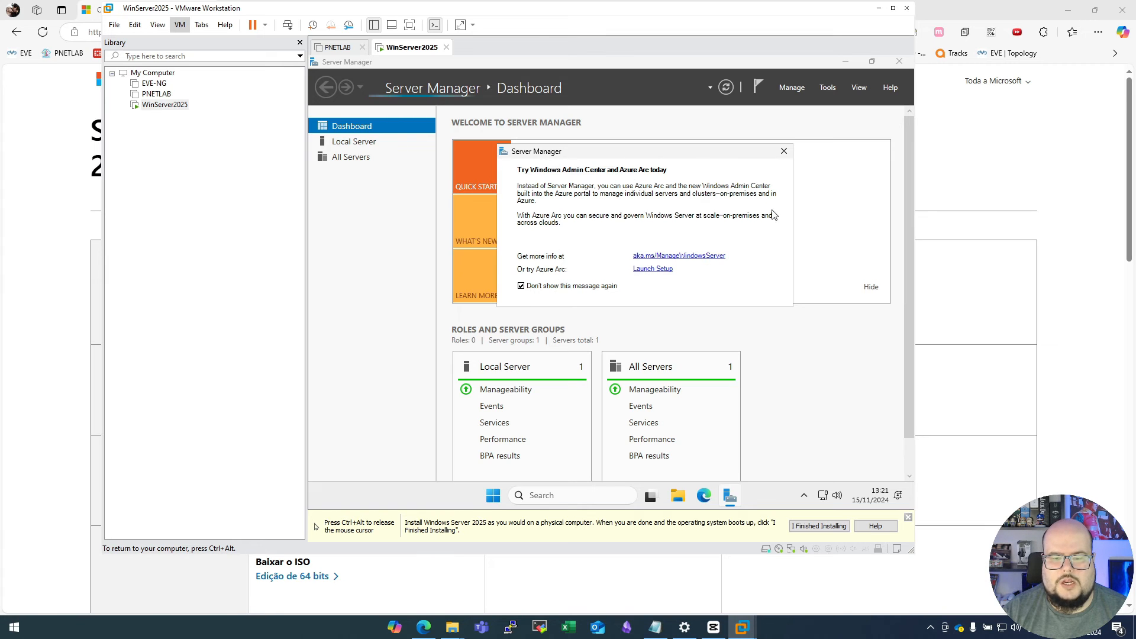
{"action": "left_click", "coordinate": [784, 150]}
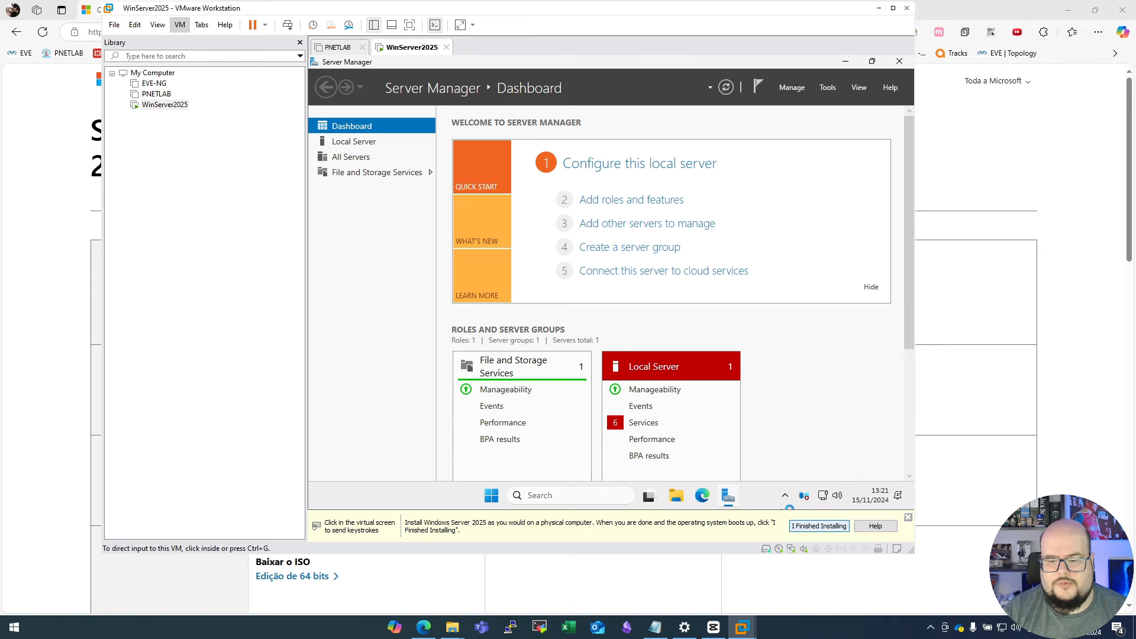
{"action": "left_click", "coordinate": [818, 526]}
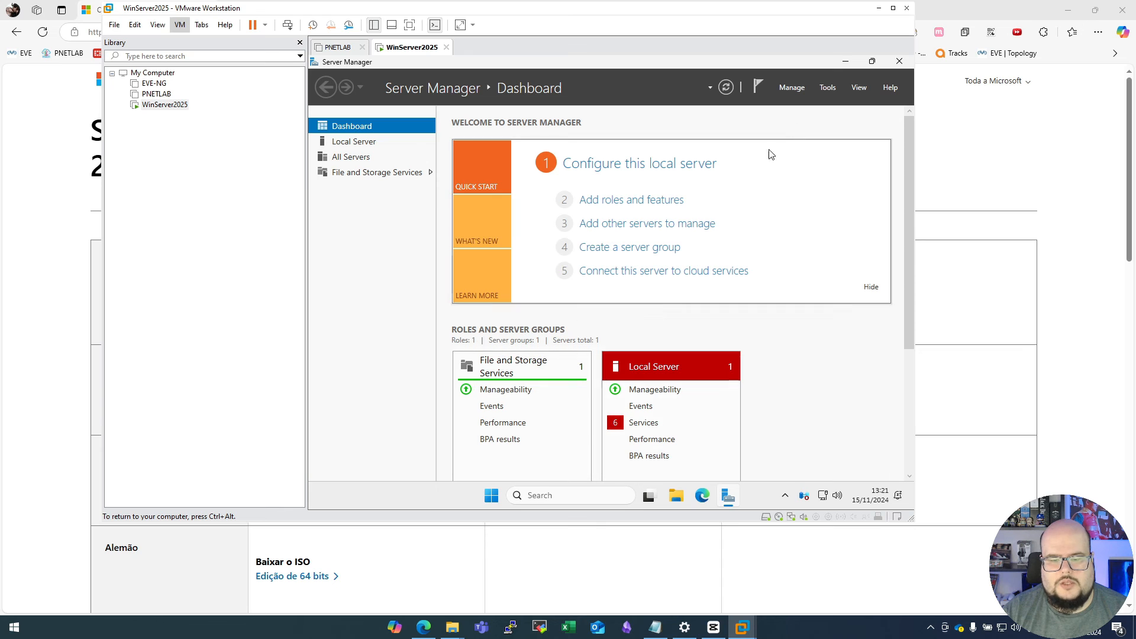
- Examine the available server roles in the Add Roles and Features Wizard using role-based installation, and cancel the wizard
{"action": "left_click", "coordinate": [792, 87]}
{"action": "left_click", "coordinate": [811, 104]}
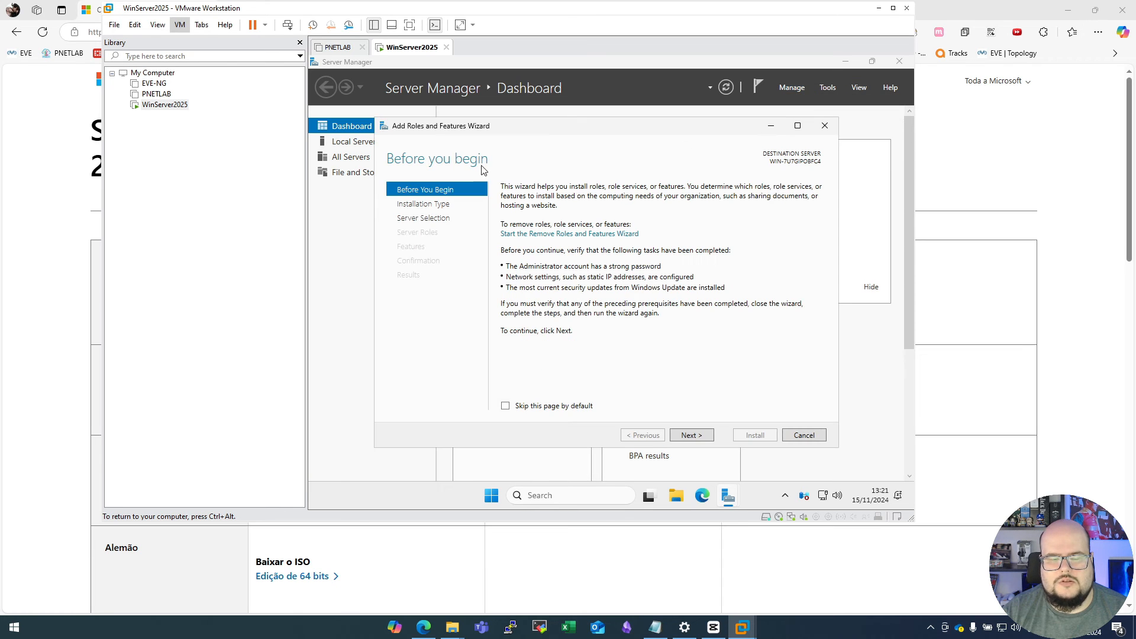
{"action": "left_click", "coordinate": [689, 436]}
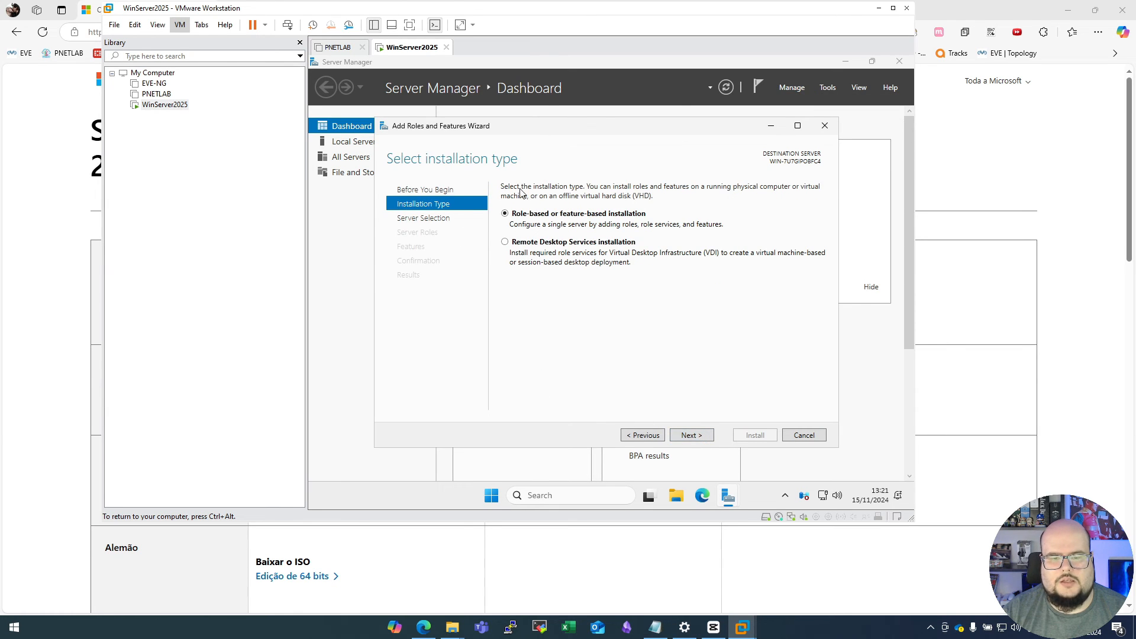
{"action": "left_click", "coordinate": [691, 435]}
{"action": "left_click", "coordinate": [691, 435]}
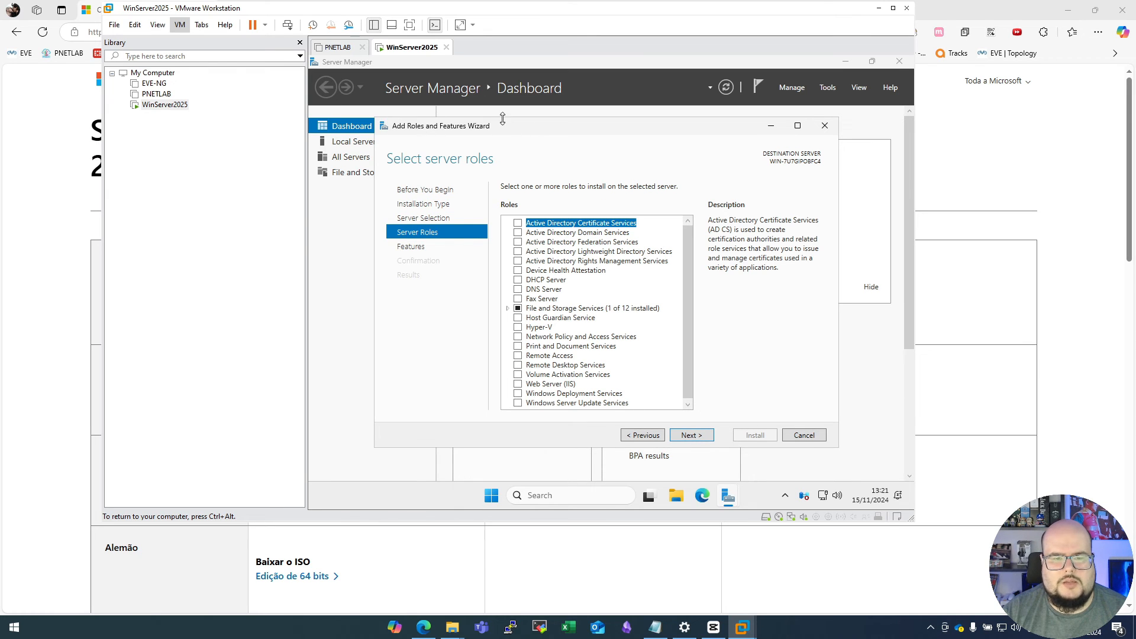
{"action": "left_click_drag", "start_coordinate": [505, 130], "coordinate": [471, 122]}
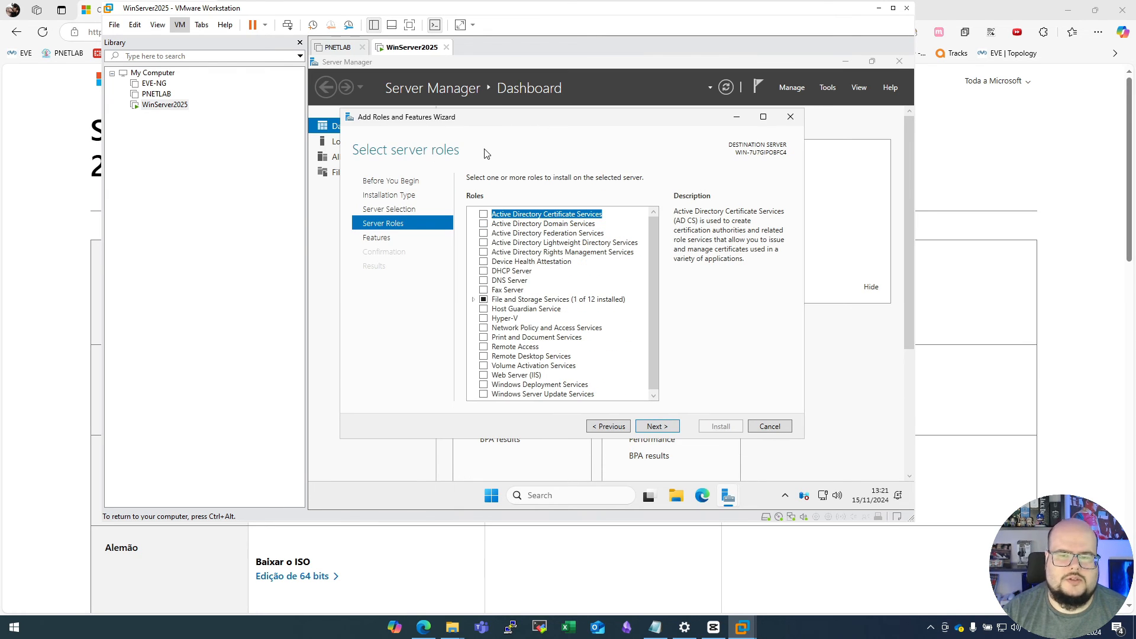
{"action": "left_click", "coordinate": [789, 427]}
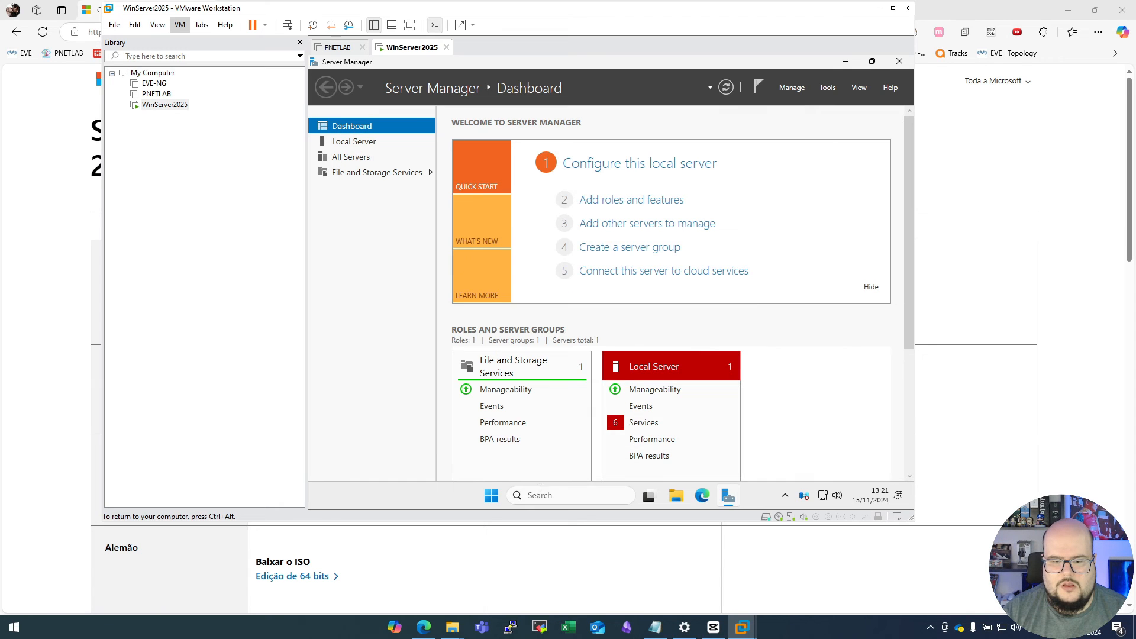
- Look through the list of all installed apps in the server's Start menu and close it
{"action": "left_click", "coordinate": [491, 497]}
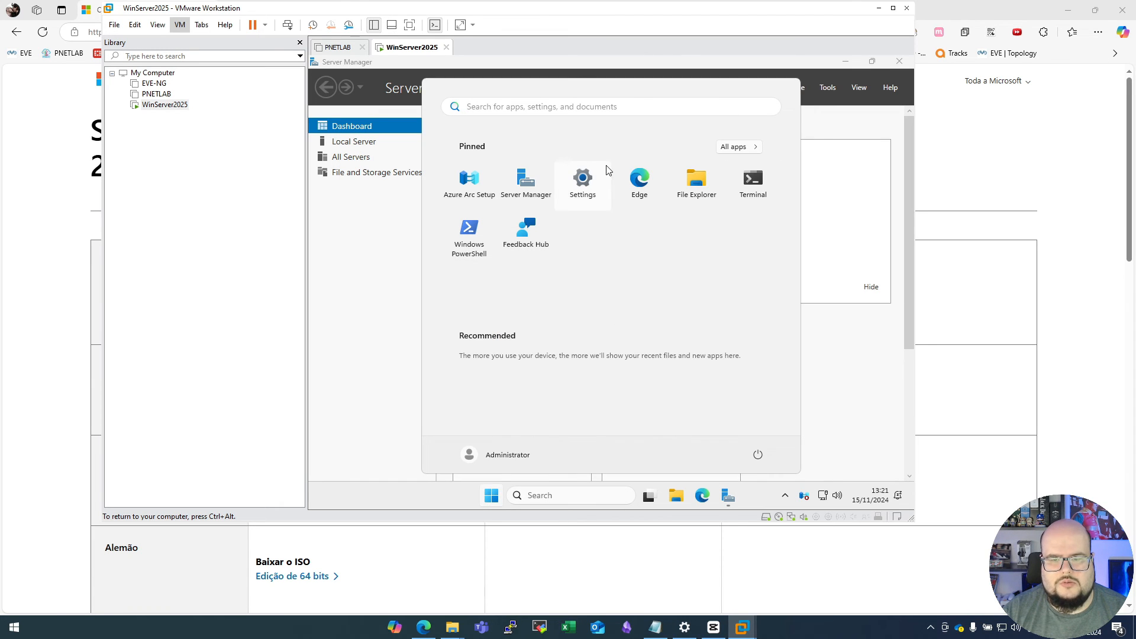
{"action": "left_click", "coordinate": [734, 149]}
{"action": "scroll", "coordinate": [506, 385], "scroll_direction": "down", "scroll_amount": 5}
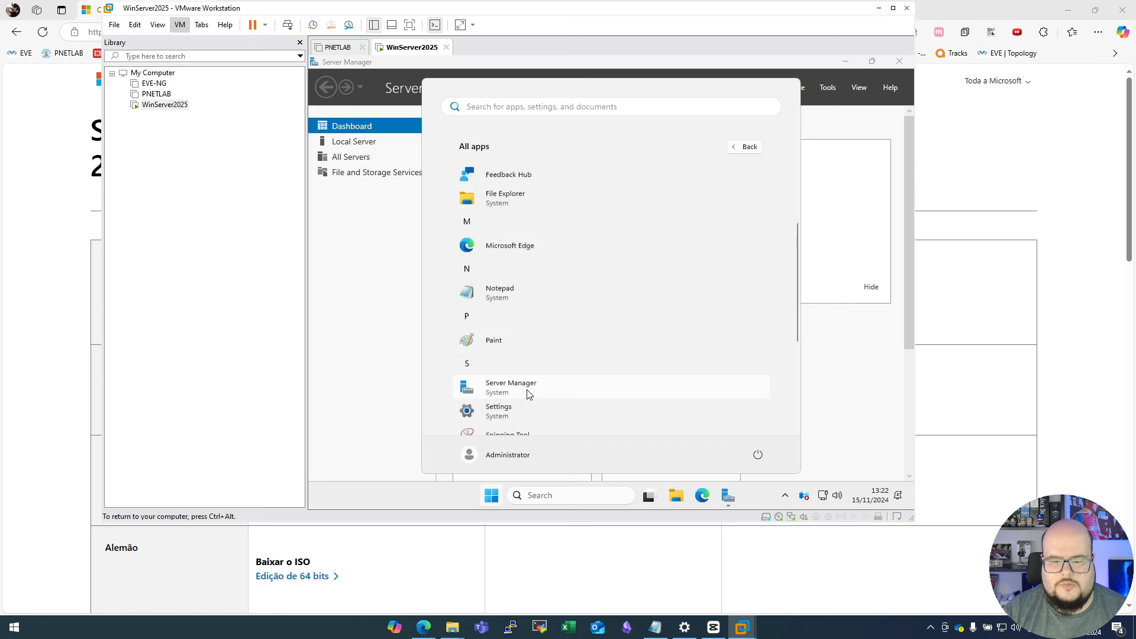
{"action": "left_click", "coordinate": [489, 500]}
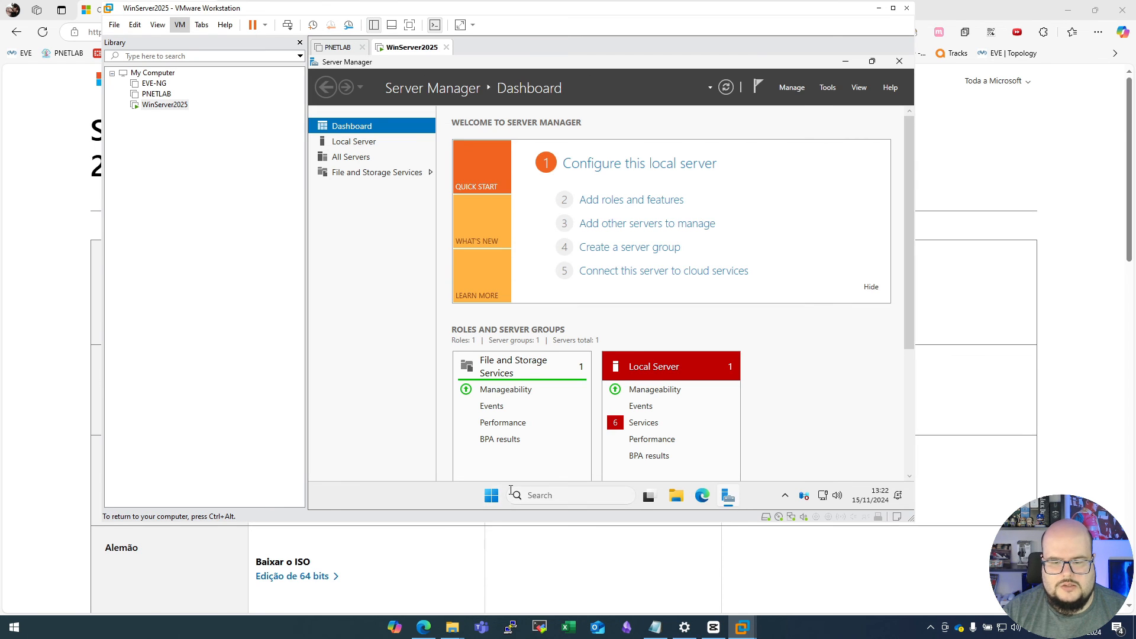
- Browse to Local Disk (C:) under This PC in File Explorer to view its folders
{"action": "left_click", "coordinate": [676, 497]}
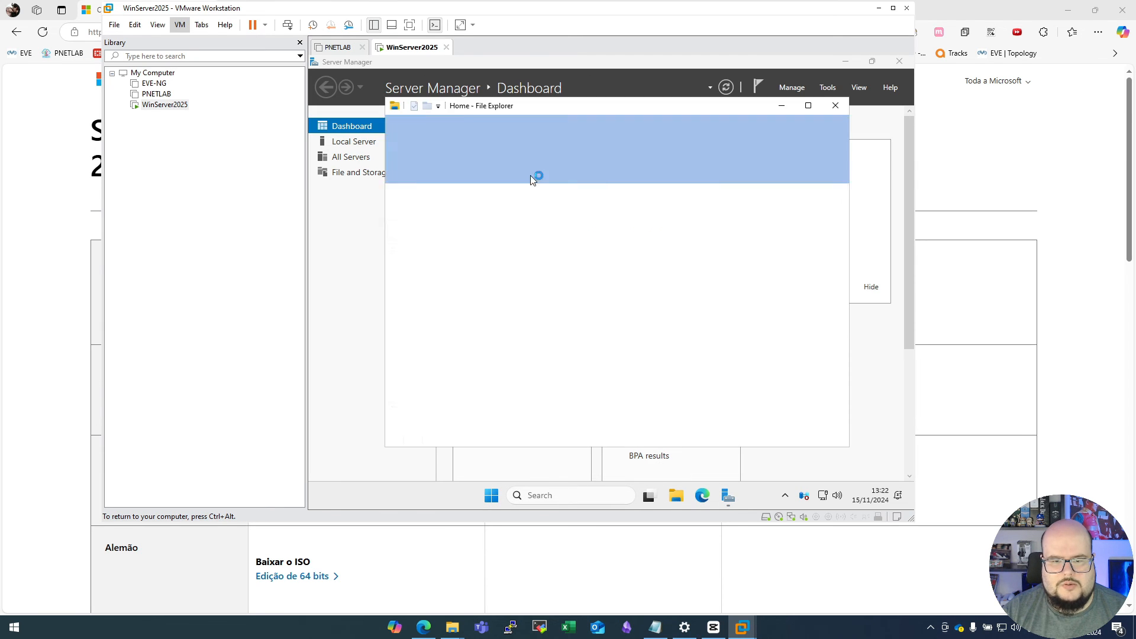
{"action": "scroll", "coordinate": [427, 346], "scroll_direction": "down", "scroll_amount": 2}
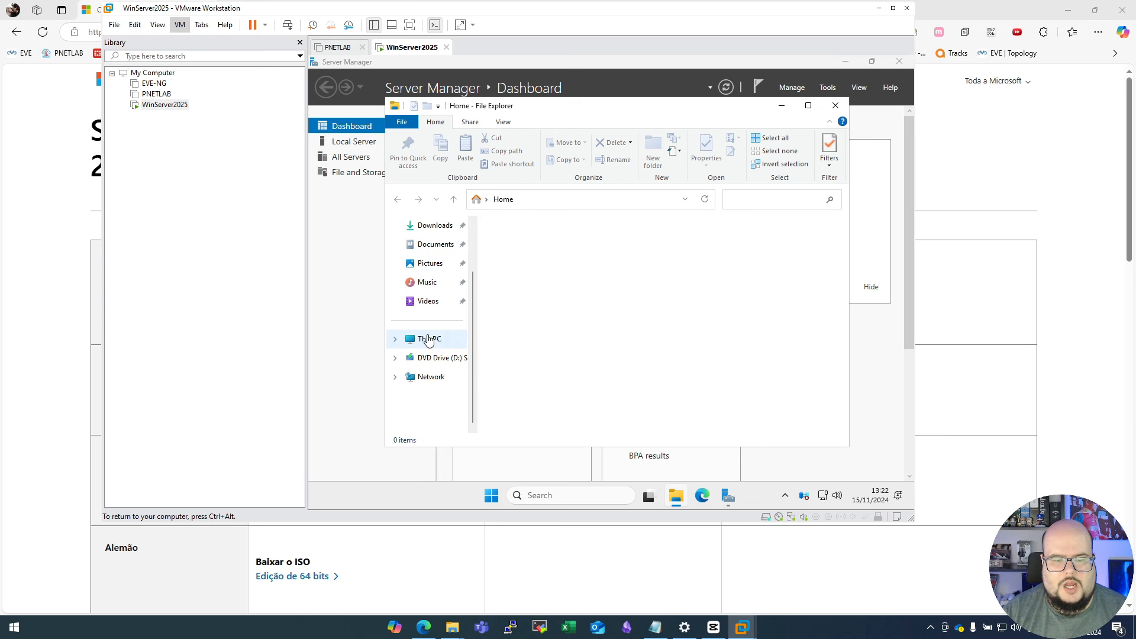
{"action": "left_click", "coordinate": [428, 339]}
{"action": "double_click", "coordinate": [535, 249]}
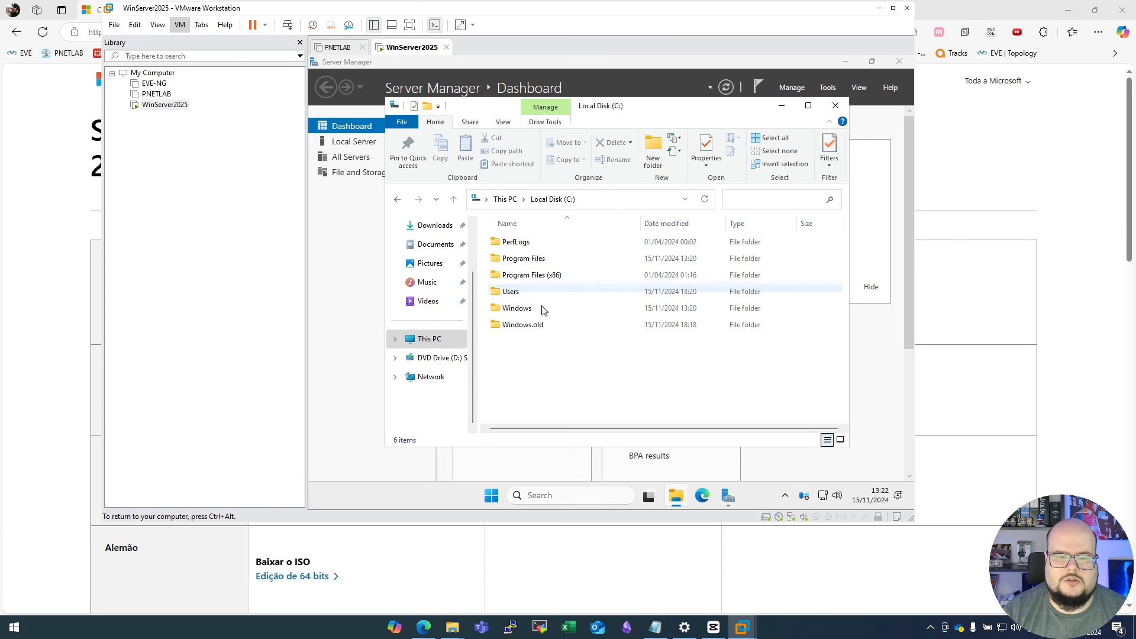